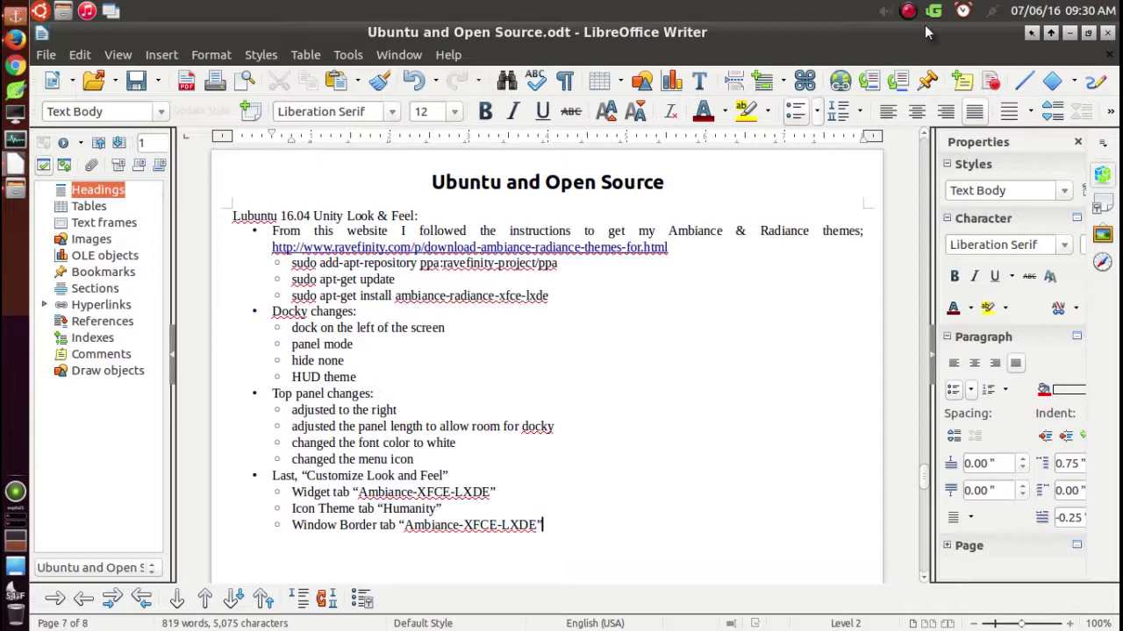
Switch to Firefox to examine the RAVEfinity page's PPA install commands for the Ambiance & Radiance themes, and return to the Writer notes.
{"action": "key", "text": "alt+Tab"}
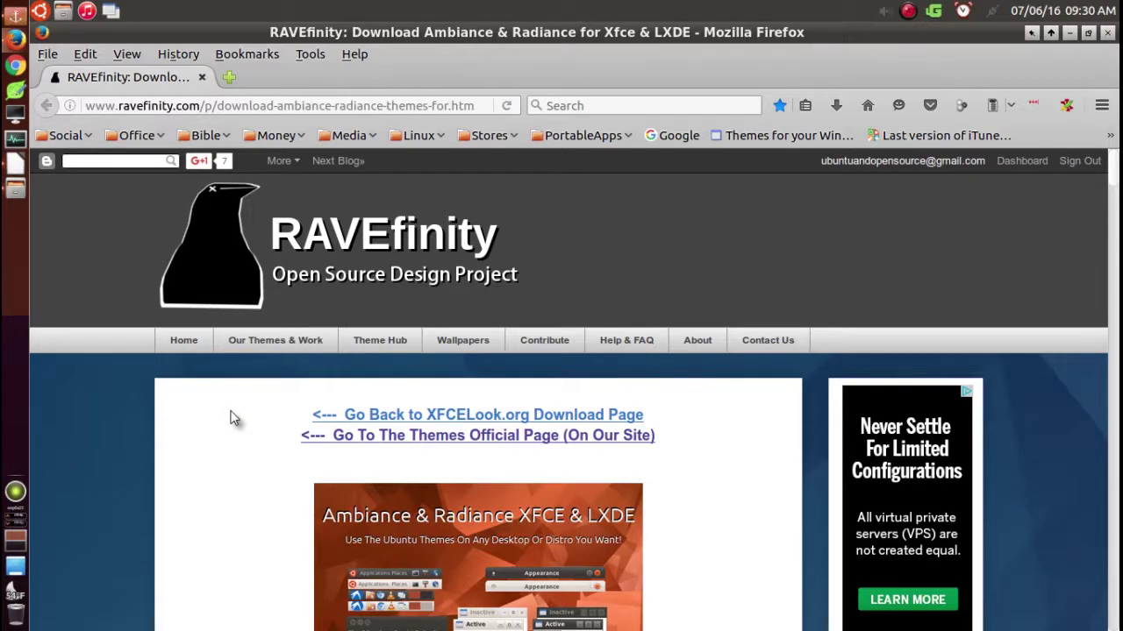
{"action": "scroll", "coordinate": [233, 419], "scroll_direction": "down", "scroll_amount": 5}
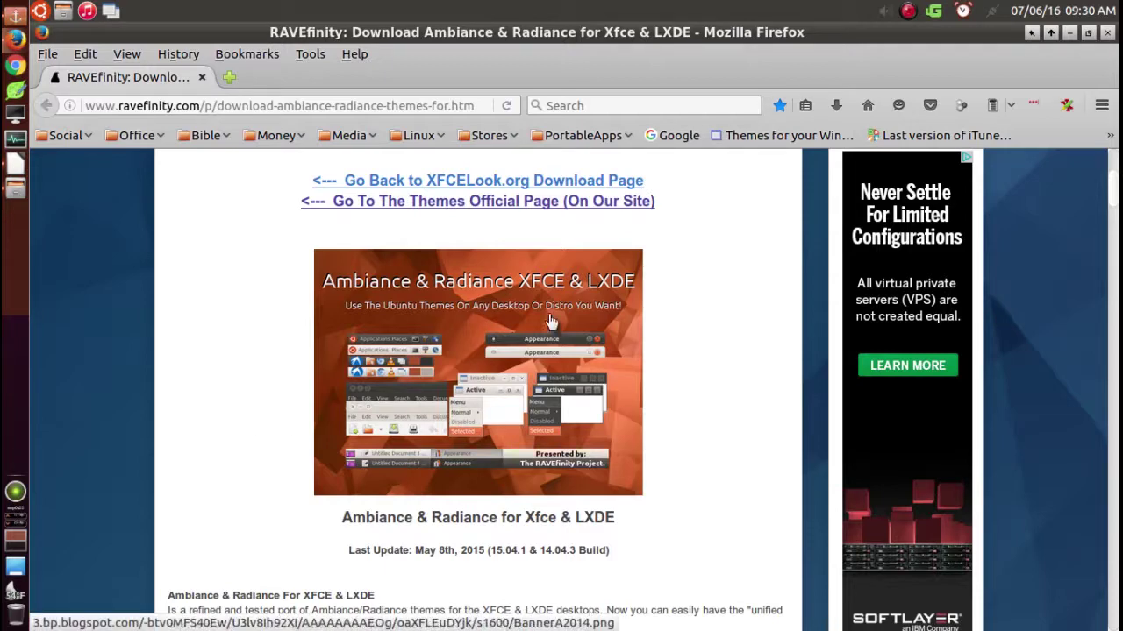
{"action": "scroll", "coordinate": [671, 384], "scroll_direction": "down", "scroll_amount": 8}
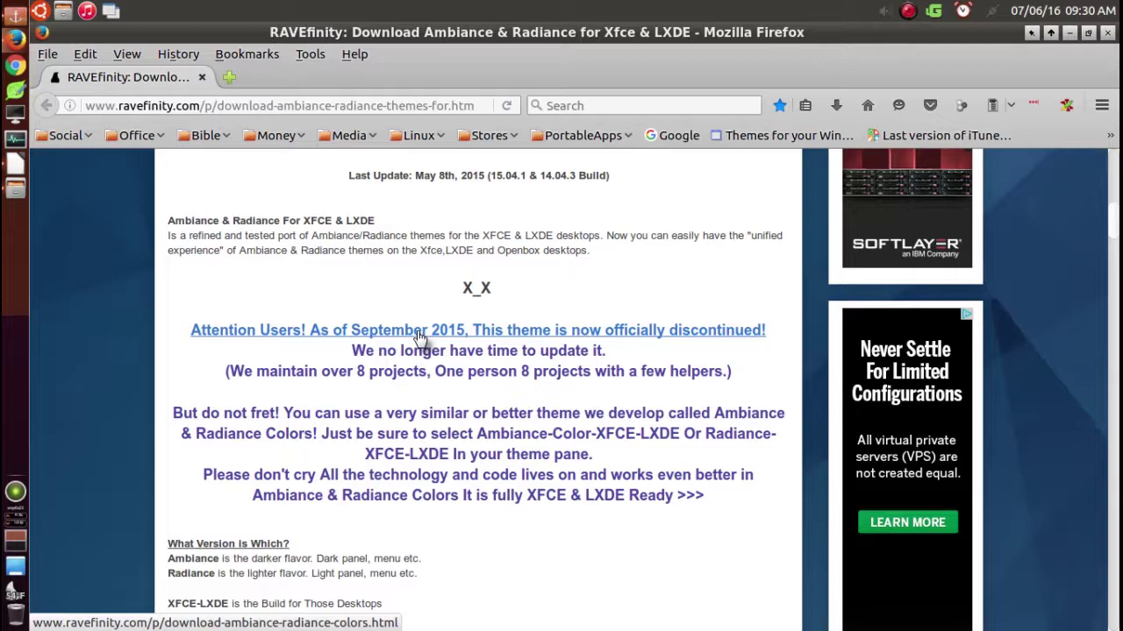
{"action": "scroll", "coordinate": [420, 338], "scroll_direction": "down", "scroll_amount": 12}
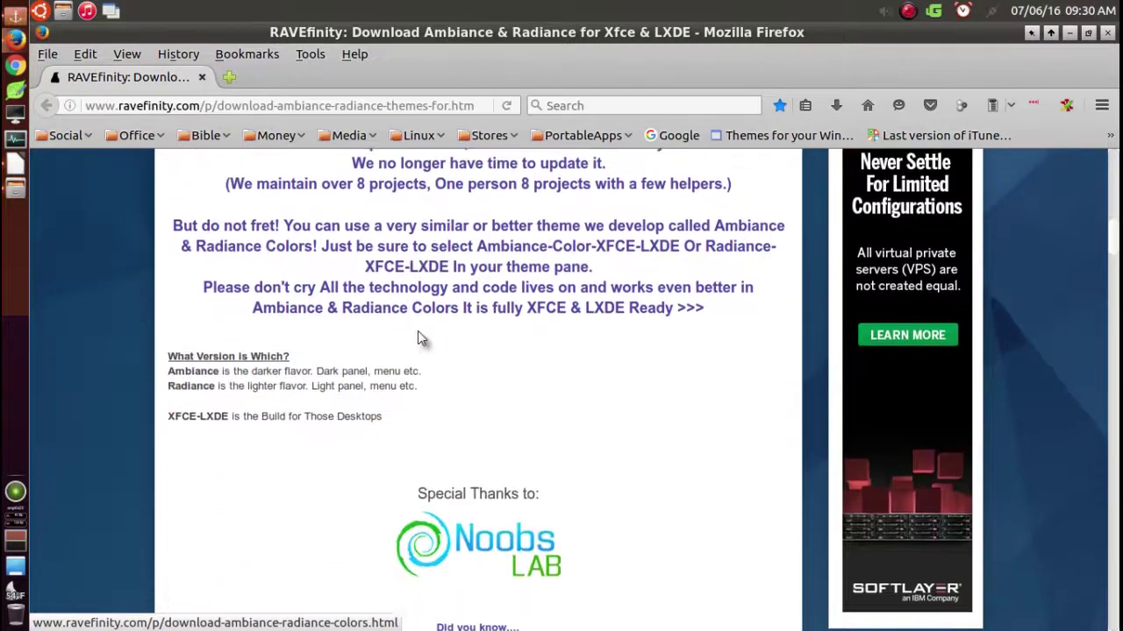
{"action": "scroll", "coordinate": [420, 338], "scroll_direction": "down", "scroll_amount": 4}
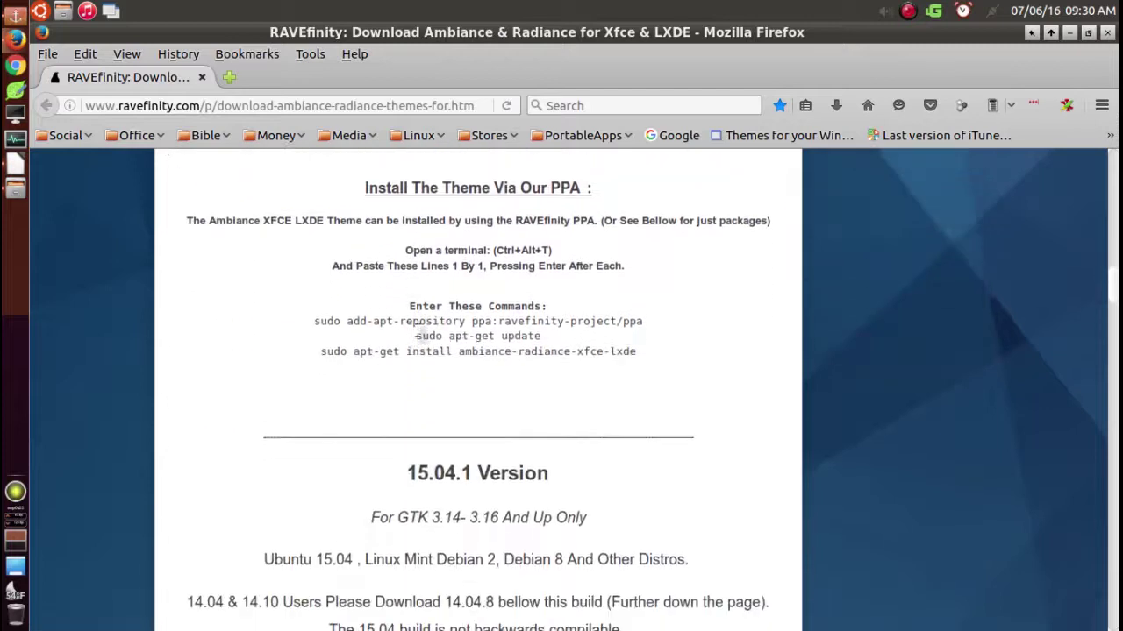
{"action": "left_click_drag", "start_coordinate": [646, 358], "coordinate": [314, 322]}
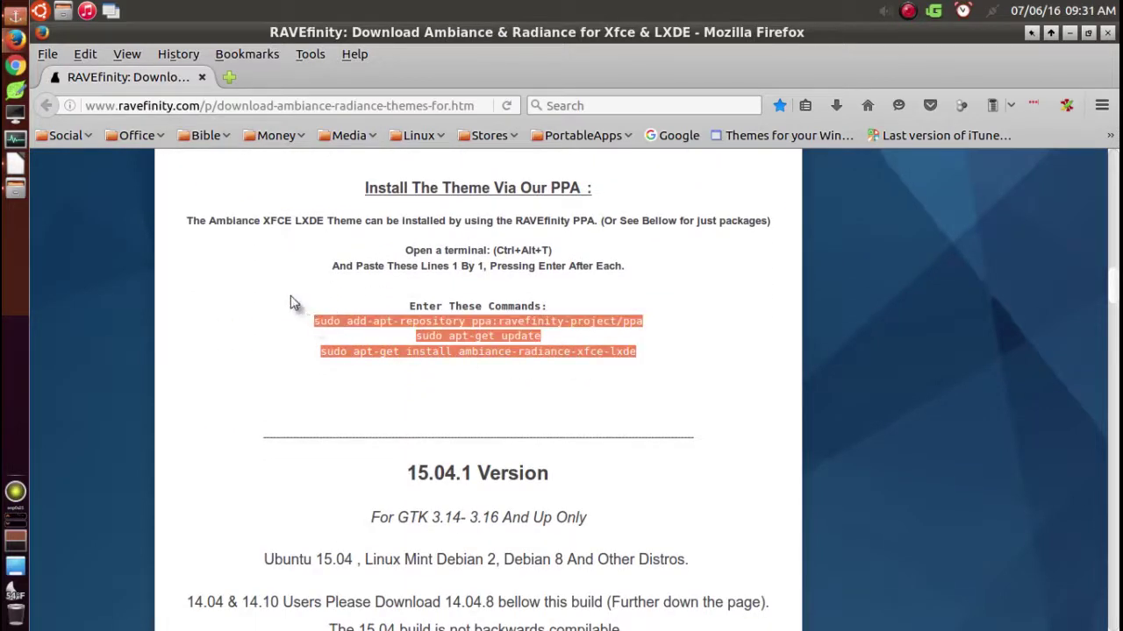
{"action": "left_click", "coordinate": [291, 296]}
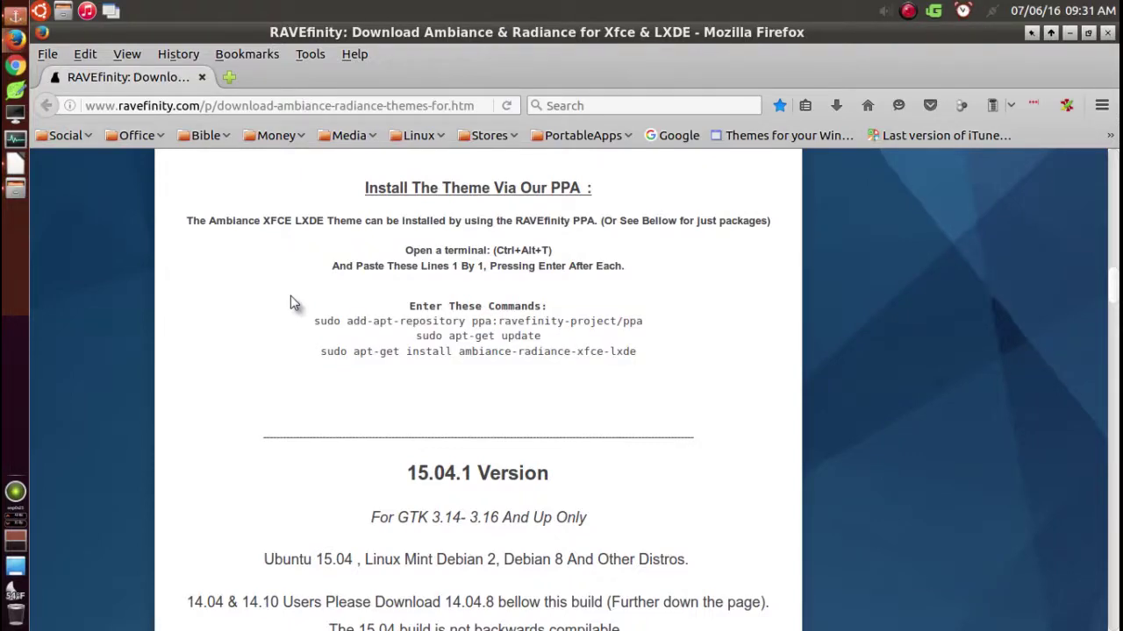
{"action": "key", "text": "alt+Tab"}
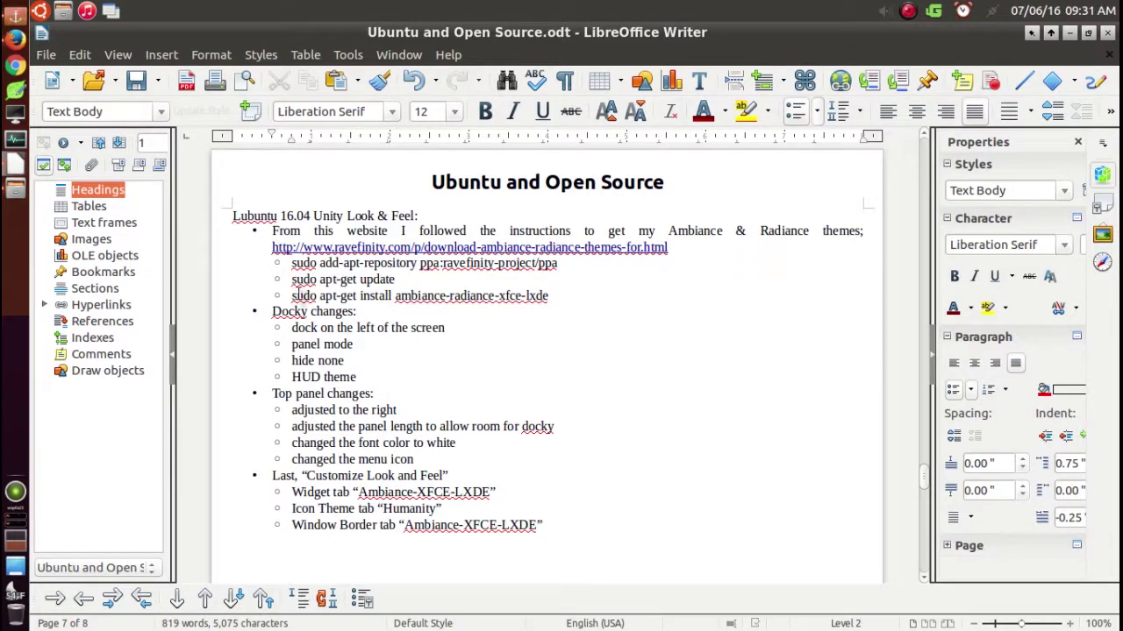
Open the Docky settings, move the dialog aside and choose HUD as the dock theme.
{"action": "left_click", "coordinate": [14, 14]}
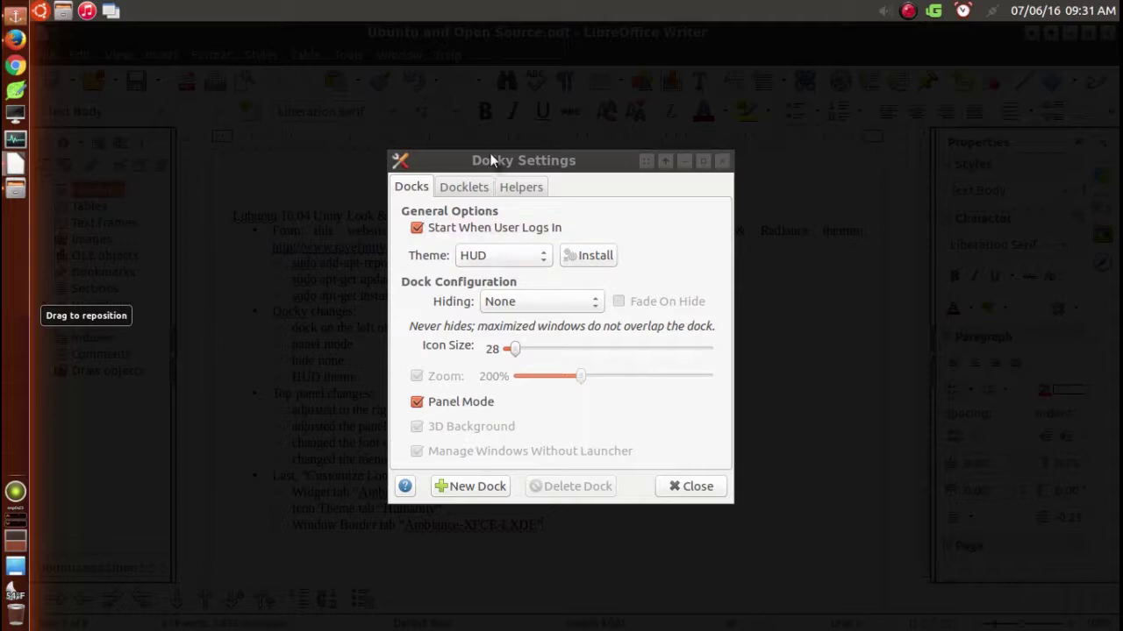
{"action": "left_click_drag", "start_coordinate": [492, 161], "coordinate": [582, 171]}
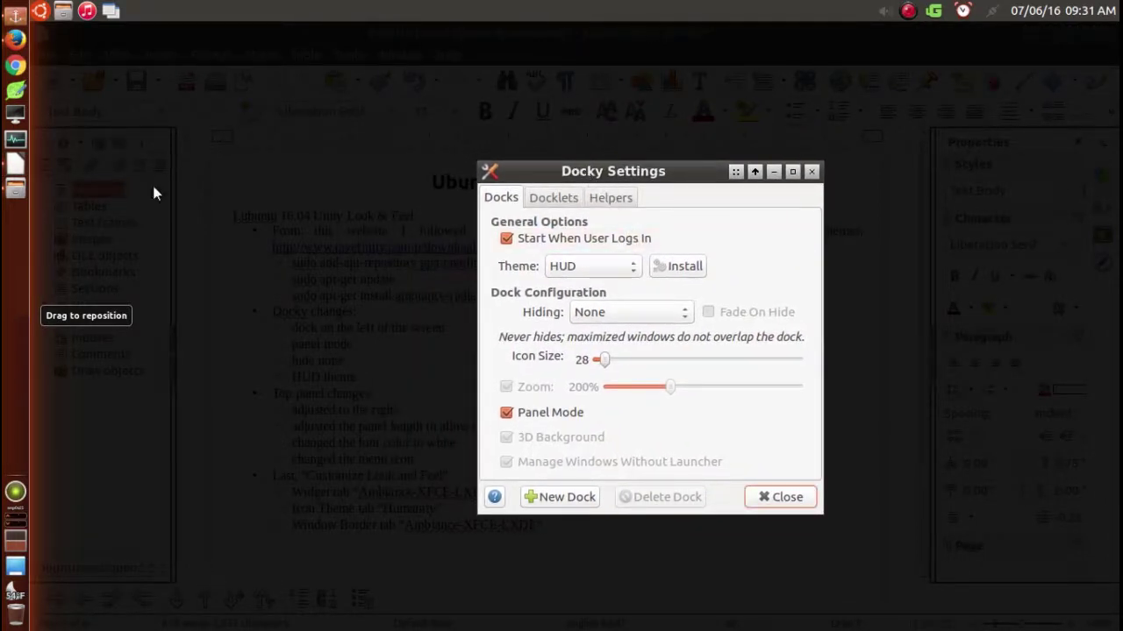
{"action": "left_click_drag", "start_coordinate": [15, 294], "coordinate": [52, 370]}
{"action": "left_click", "coordinate": [612, 268]}
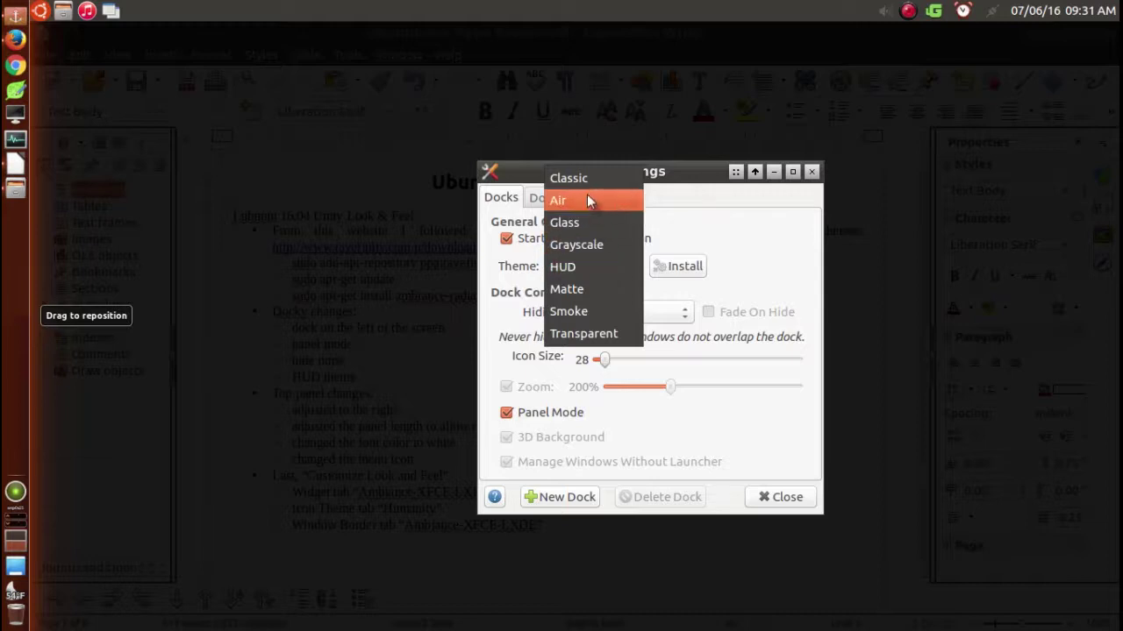
{"action": "left_click", "coordinate": [589, 271]}
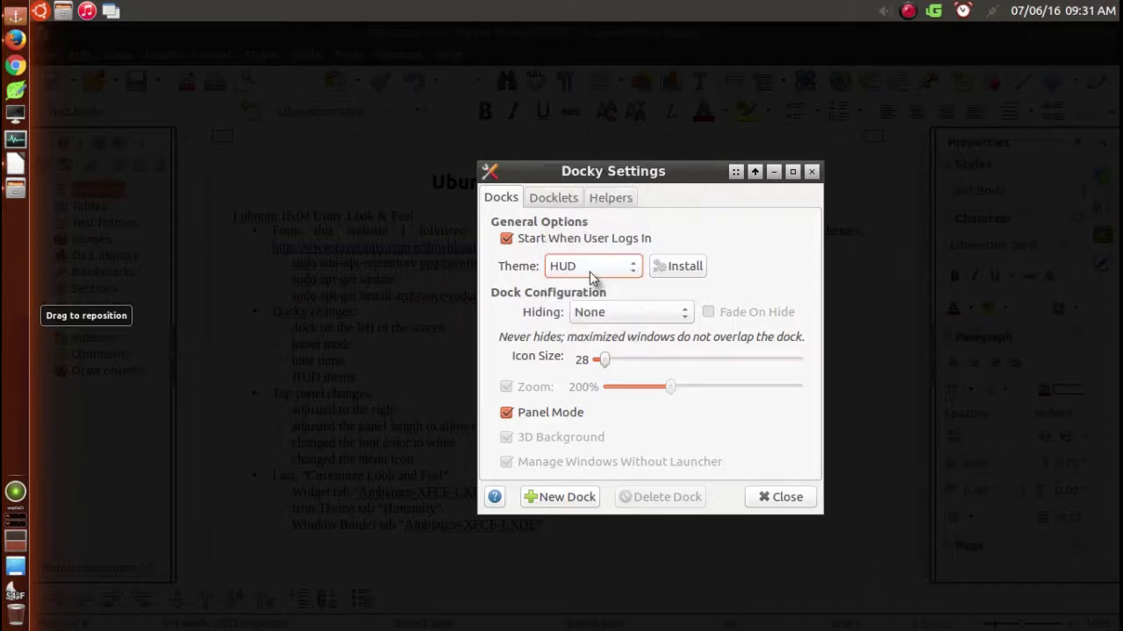
Toggle the dock's Panel Mode off and on twice, leaving it enabled, and close the Docky settings.
{"action": "left_click", "coordinate": [512, 411]}
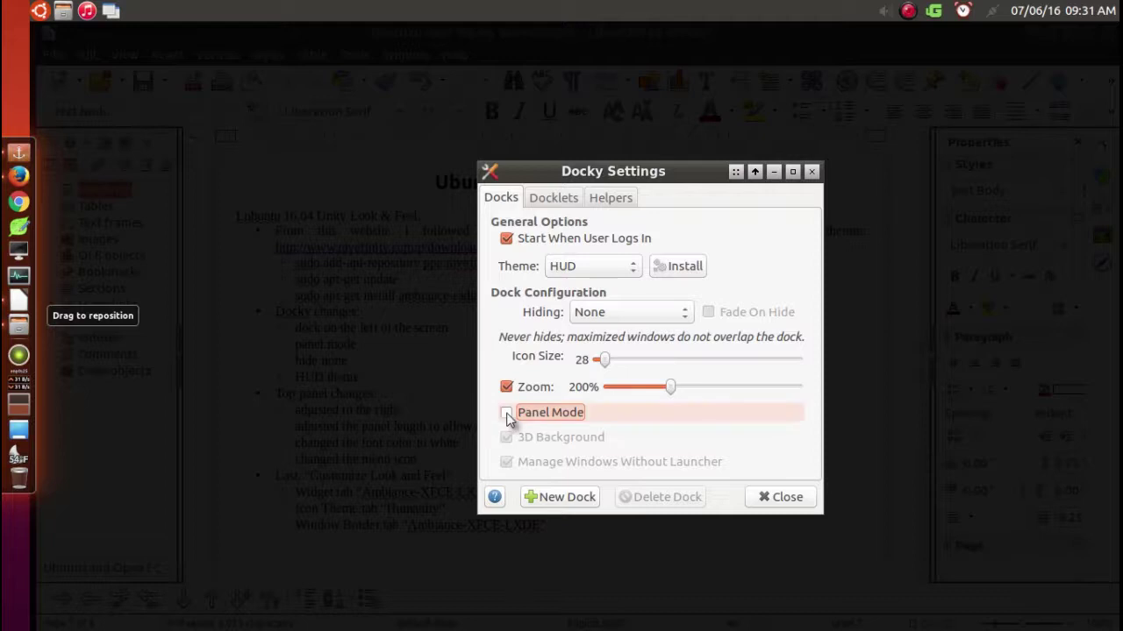
{"action": "left_click", "coordinate": [508, 414]}
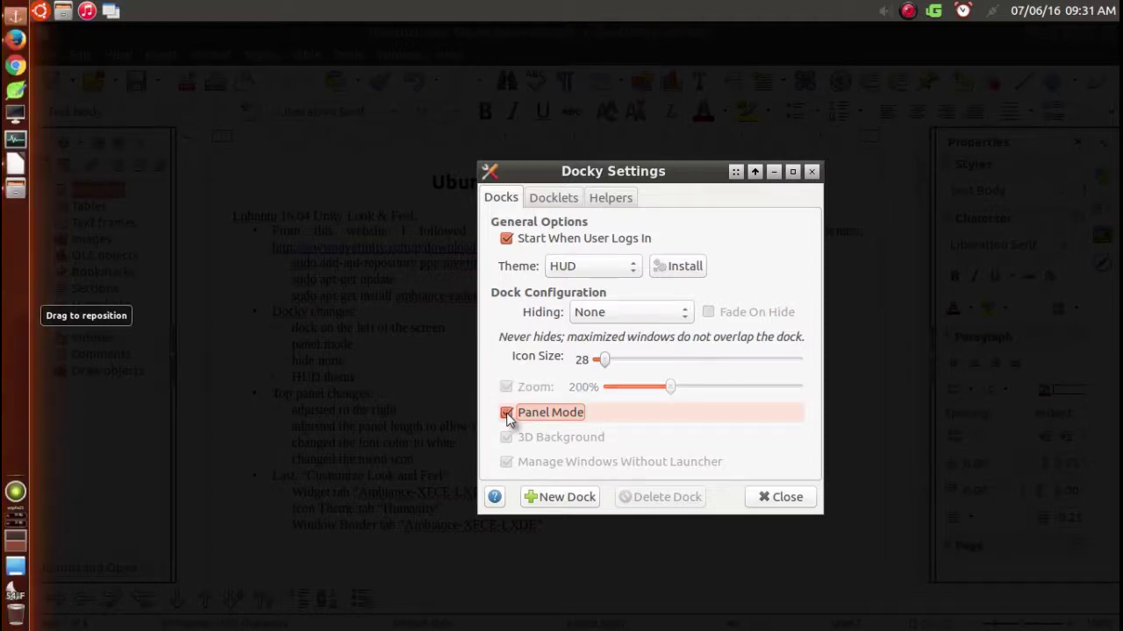
{"action": "left_click", "coordinate": [507, 414]}
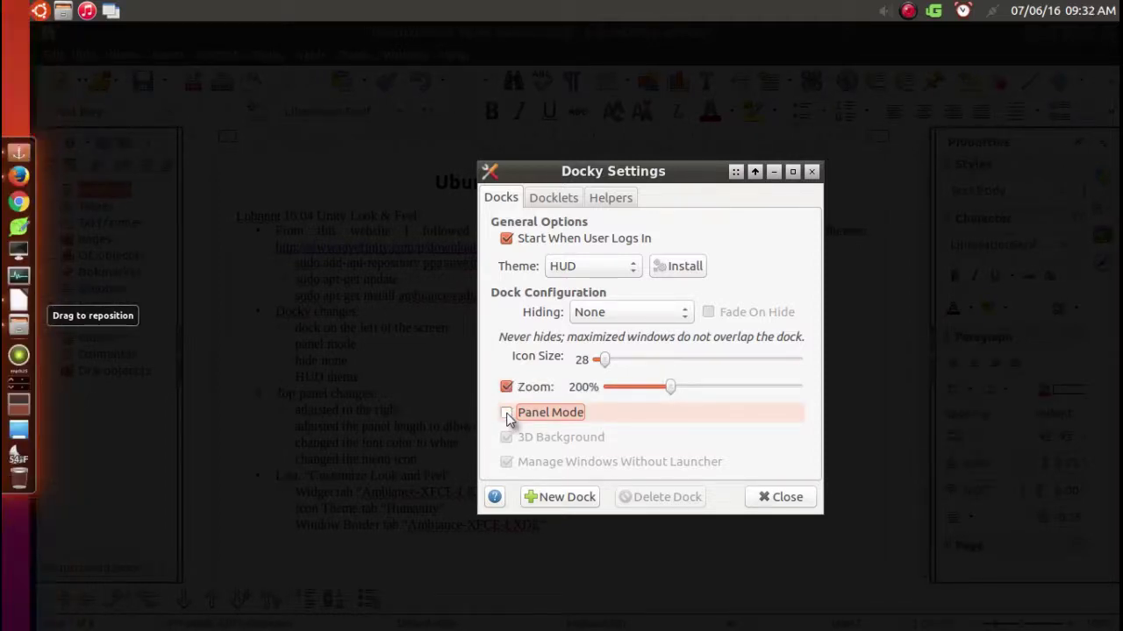
{"action": "left_click", "coordinate": [507, 414]}
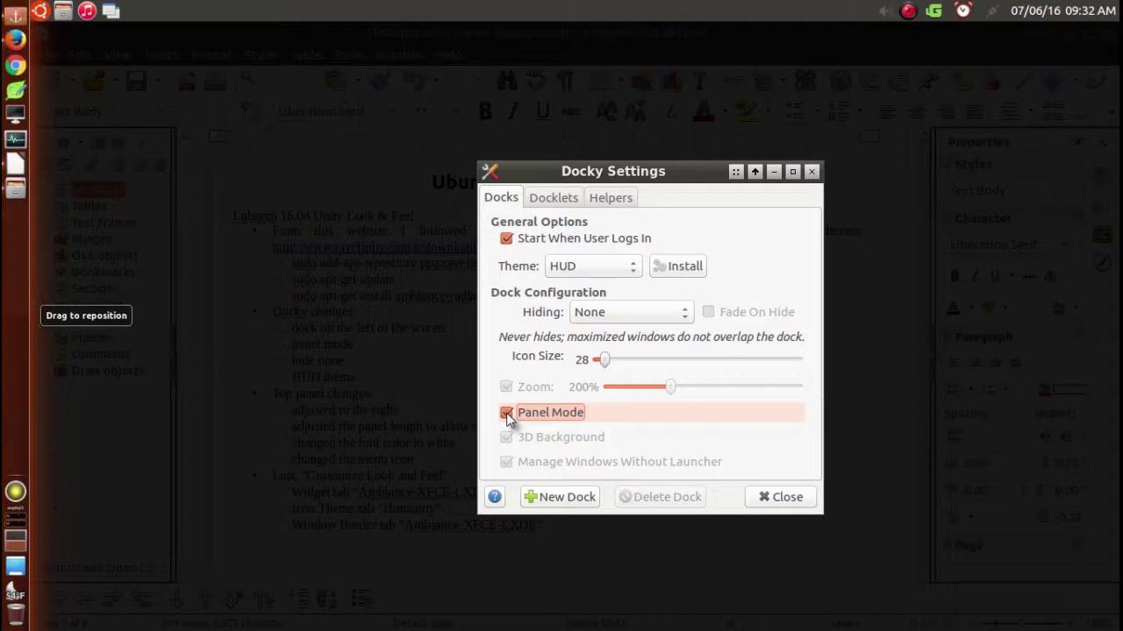
{"action": "left_click", "coordinate": [776, 498]}
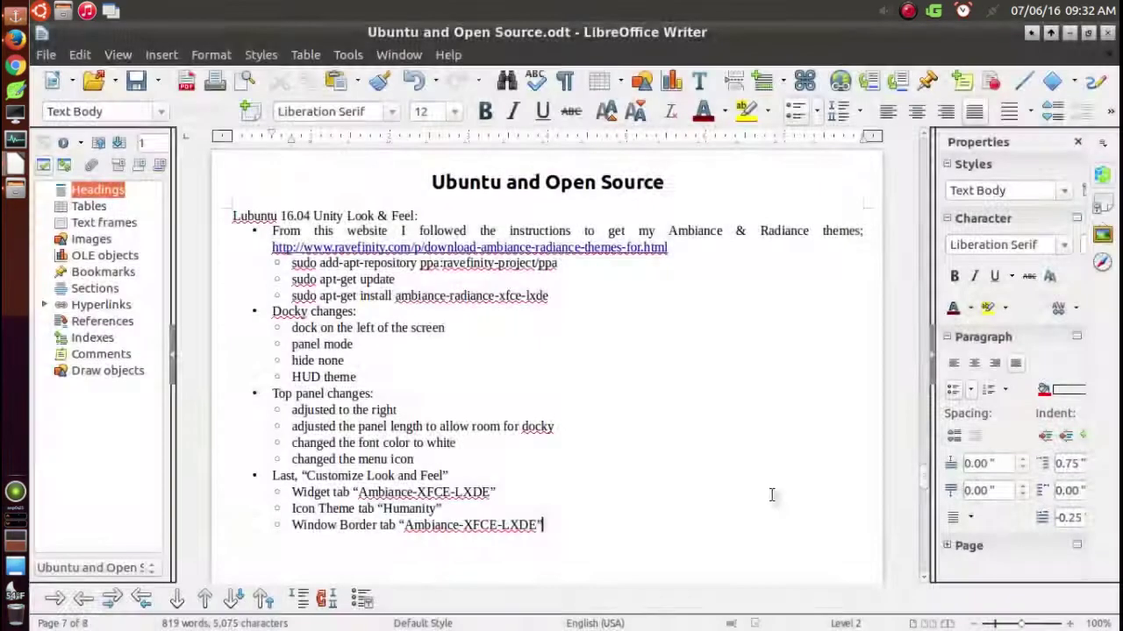
Open the top panel's preferences, try Center alignment and set the alignment back to Right.
{"action": "right_click", "coordinate": [589, 9]}
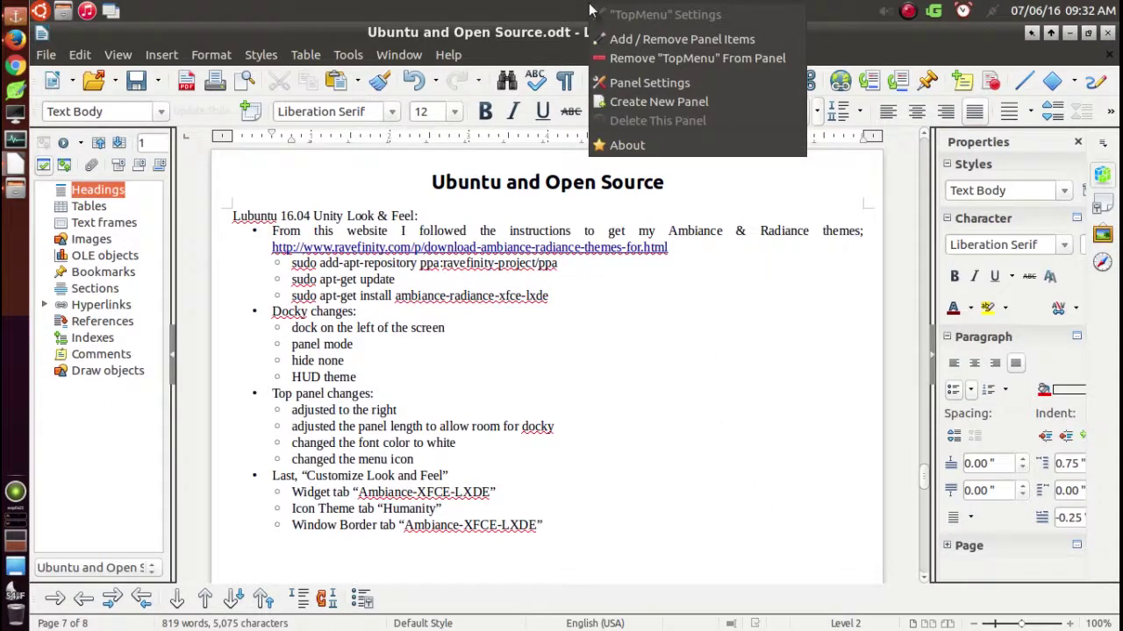
{"action": "left_click", "coordinate": [638, 84]}
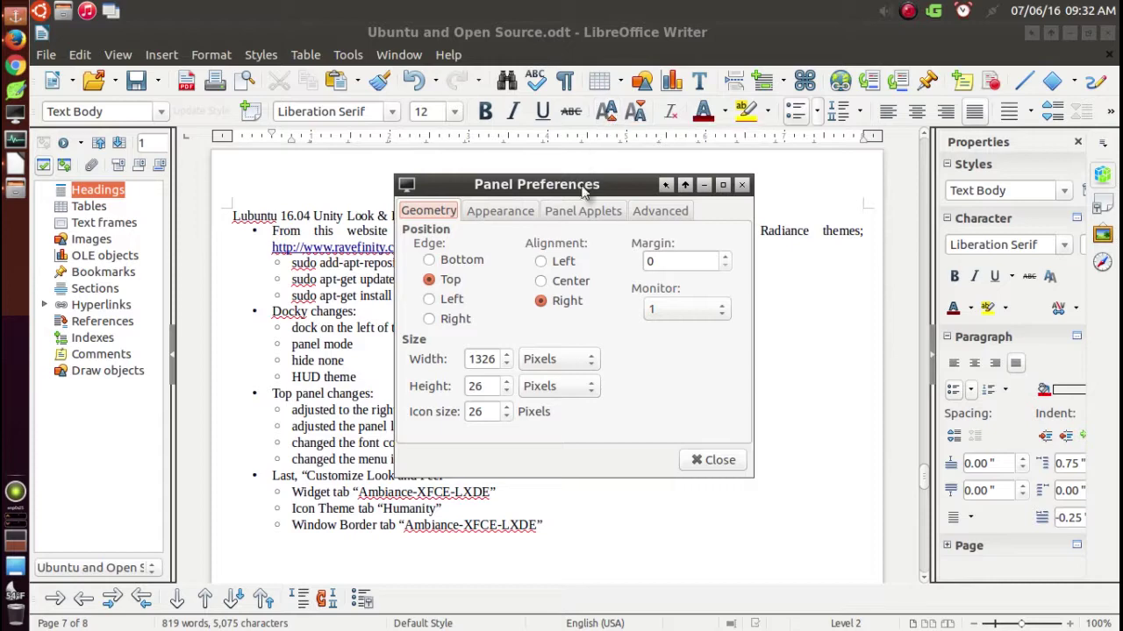
{"action": "left_click_drag", "start_coordinate": [581, 186], "coordinate": [710, 215]}
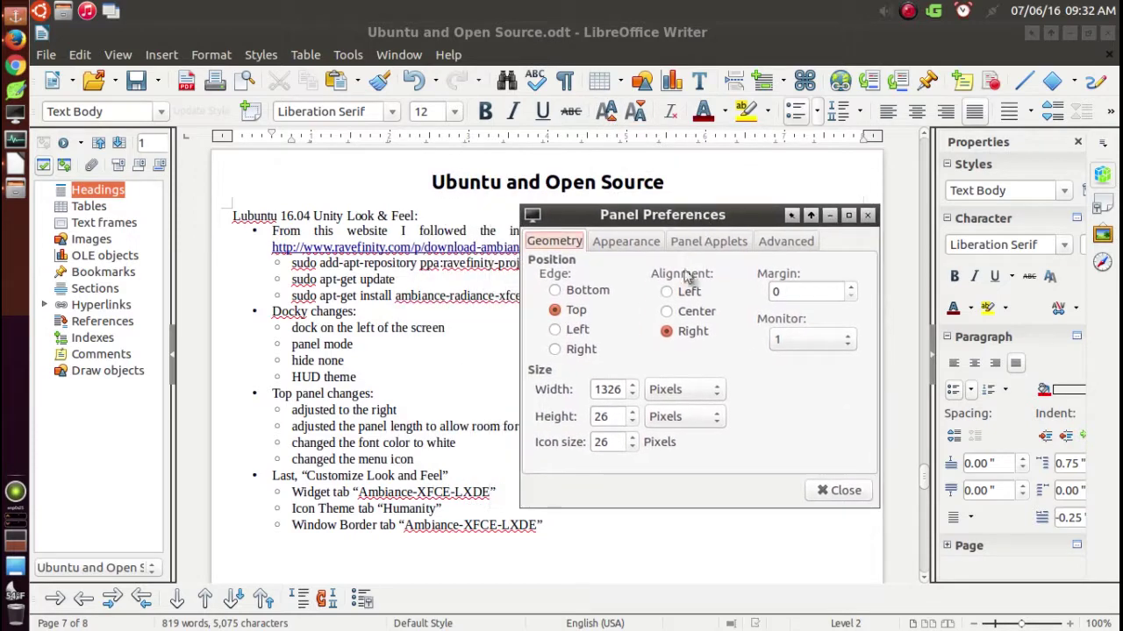
{"action": "left_click", "coordinate": [667, 312]}
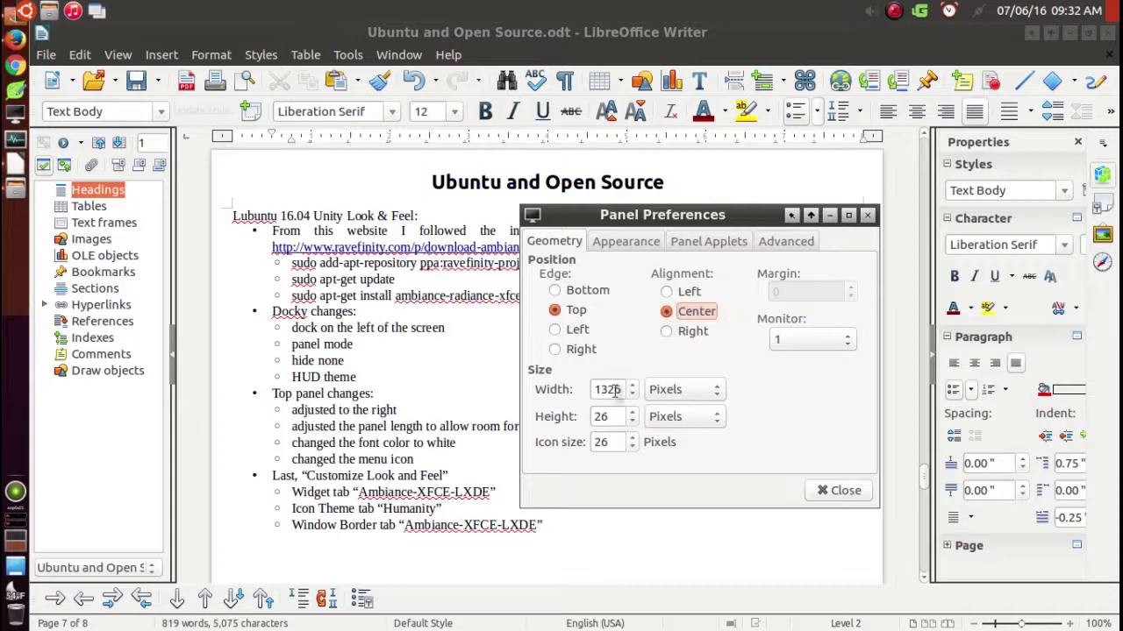
{"action": "left_click", "coordinate": [666, 333]}
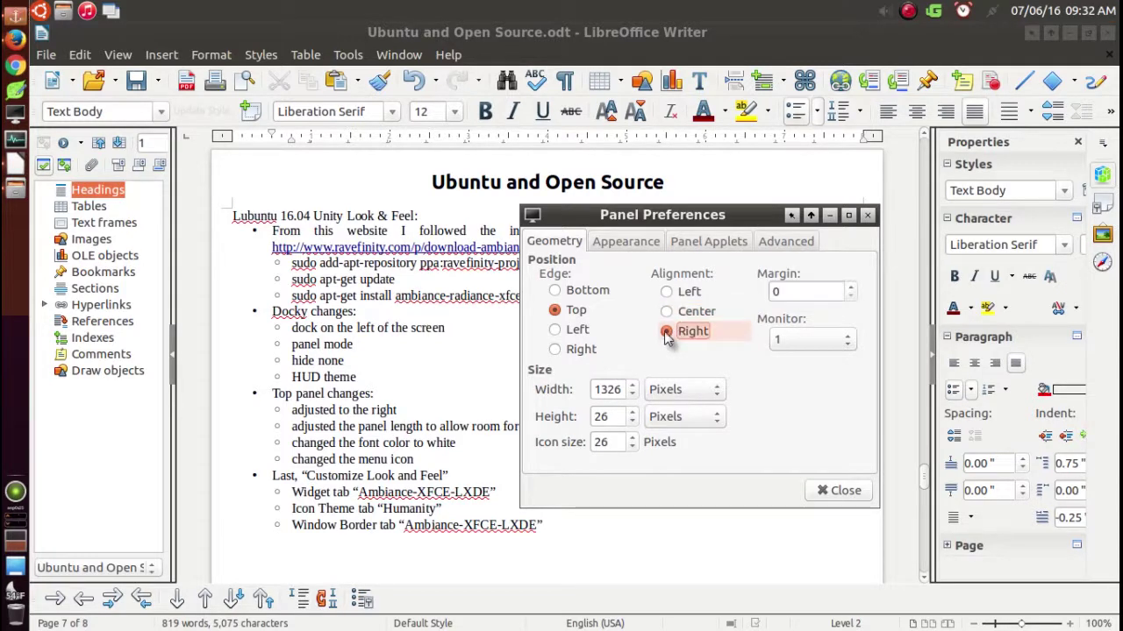
Try sizing the top panel's width in percent, reducing it to 87%.
{"action": "left_click", "coordinate": [687, 394]}
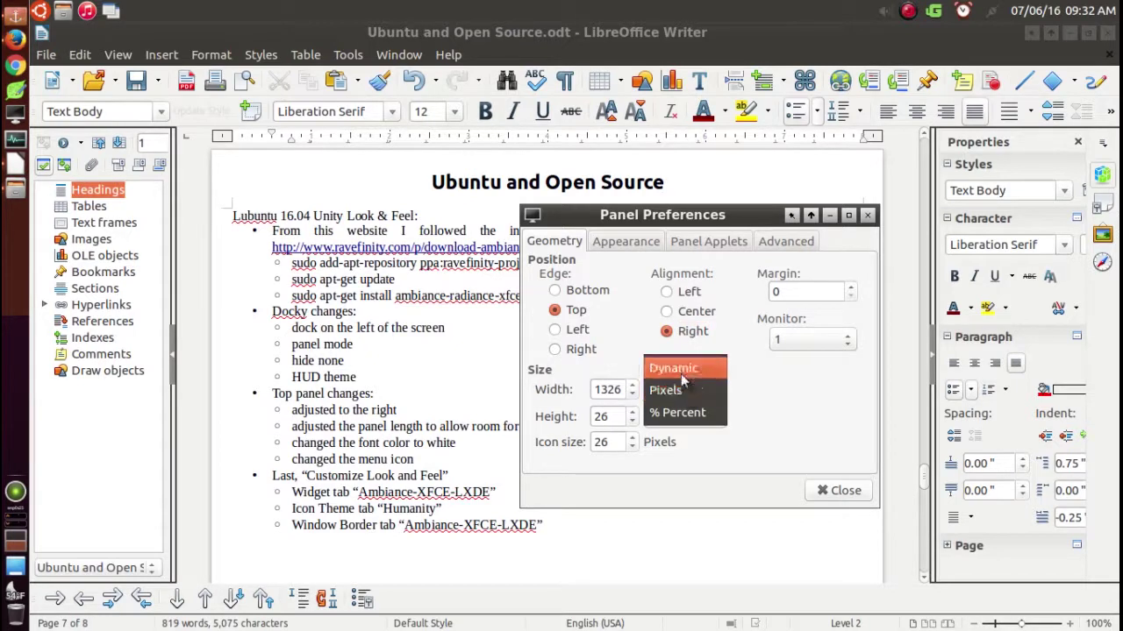
{"action": "left_click", "coordinate": [679, 417]}
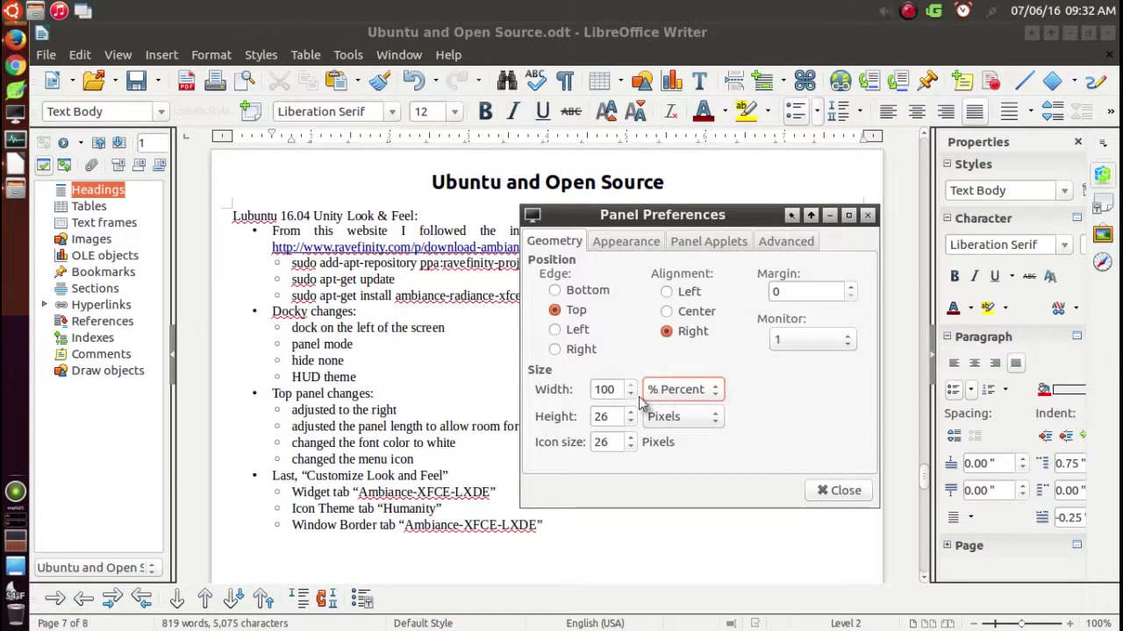
{"action": "scroll", "coordinate": [630, 394], "scroll_direction": "down", "scroll_amount": 5}
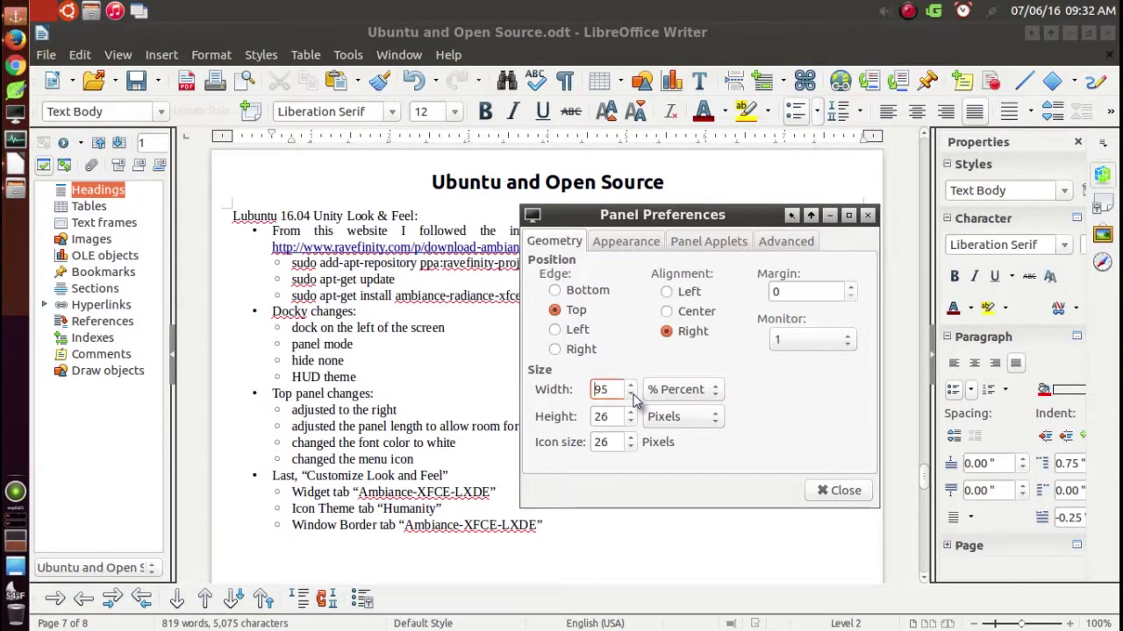
{"action": "scroll", "coordinate": [635, 398], "scroll_direction": "down", "scroll_amount": 5}
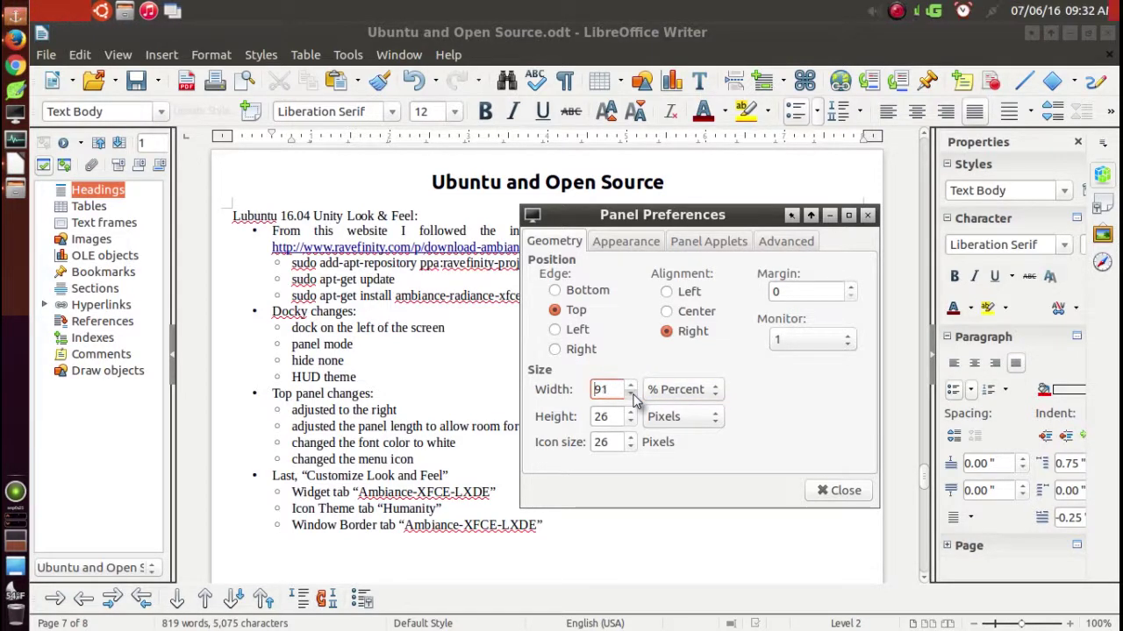
{"action": "scroll", "coordinate": [635, 398], "scroll_direction": "down", "scroll_amount": 3}
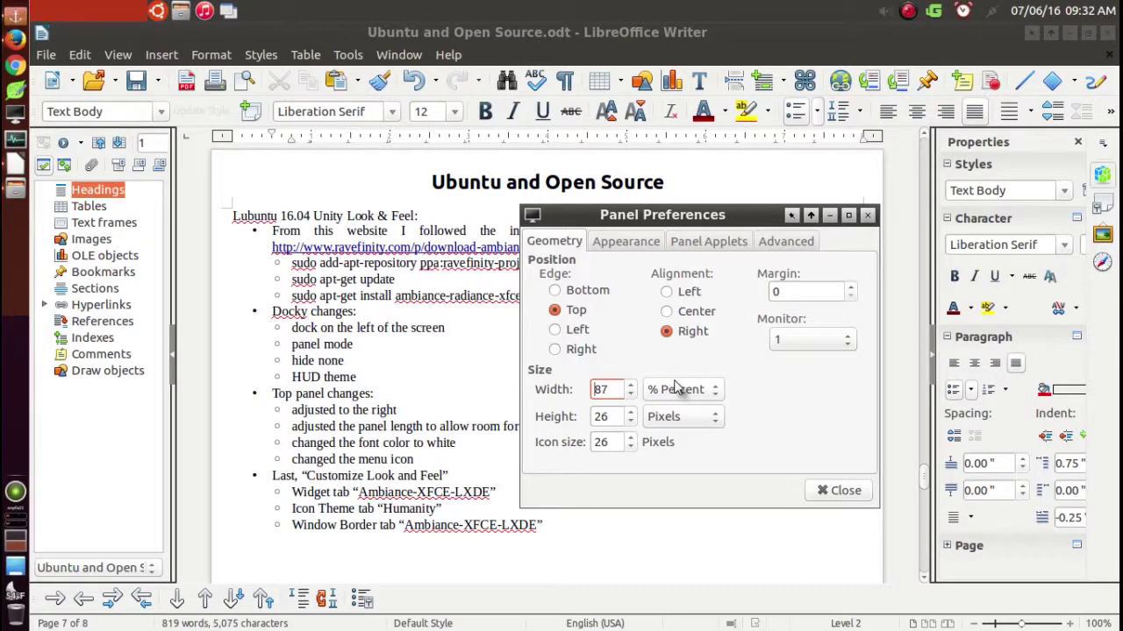
Set the top panel's width unit to Pixels and reduce the width to 1326 to leave room for the dock.
{"action": "left_click", "coordinate": [675, 390]}
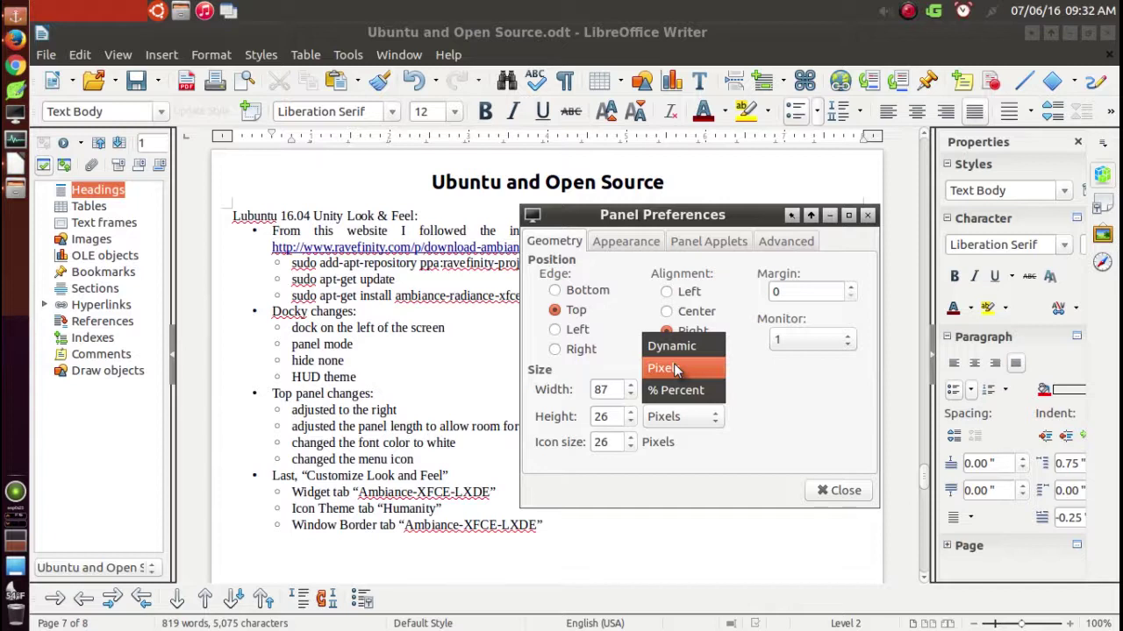
{"action": "left_click", "coordinate": [675, 368]}
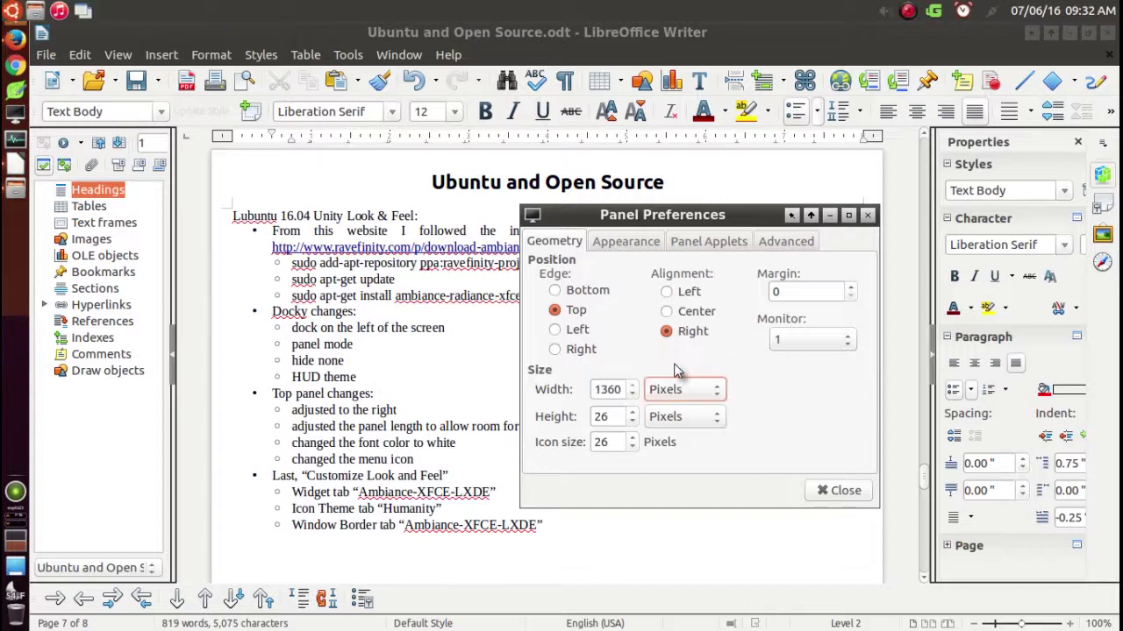
{"action": "left_click", "coordinate": [633, 394]}
{"action": "left_click", "coordinate": [633, 395]}
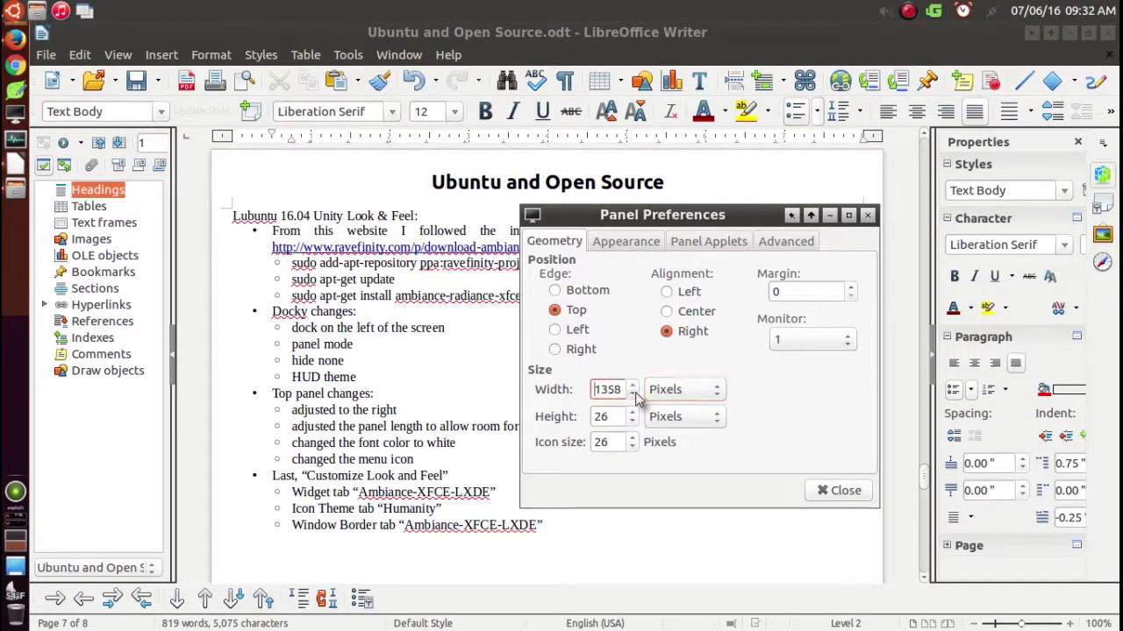
{"action": "triple_click", "coordinate": [632, 395]}
{"action": "triple_click", "coordinate": [632, 394]}
{"action": "double_click", "coordinate": [632, 394]}
{"action": "double_click", "coordinate": [632, 394]}
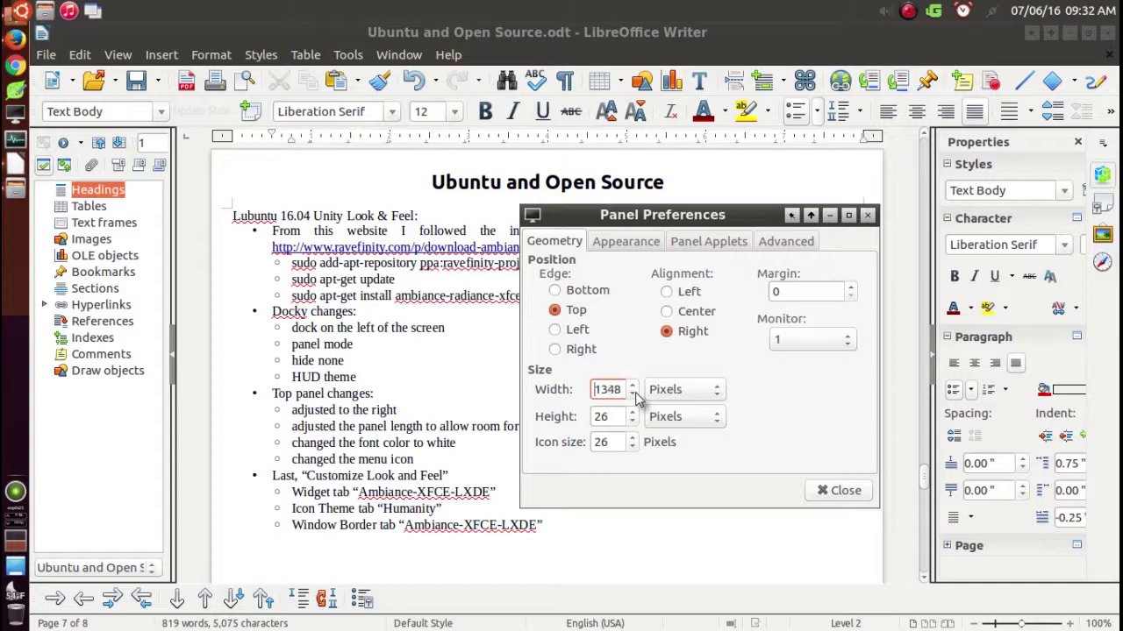
{"action": "double_click", "coordinate": [633, 395]}
{"action": "double_click", "coordinate": [632, 395]}
{"action": "left_click", "coordinate": [632, 394]}
{"action": "double_click", "coordinate": [632, 395]}
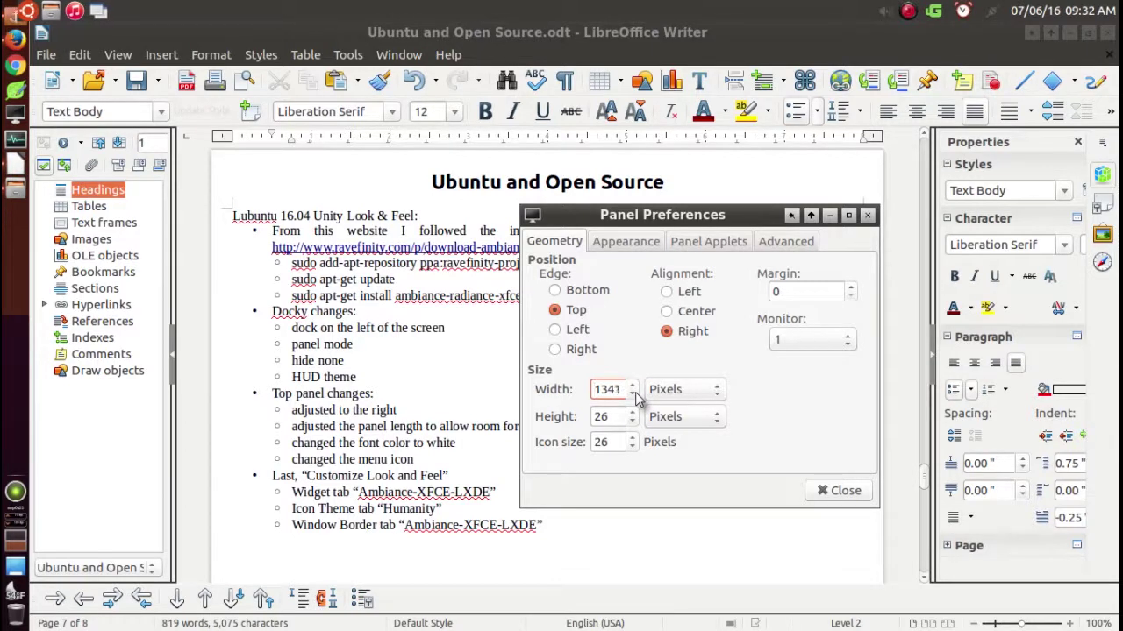
{"action": "double_click", "coordinate": [633, 394]}
{"action": "triple_click", "coordinate": [632, 395]}
{"action": "double_click", "coordinate": [632, 395]}
{"action": "double_click", "coordinate": [632, 395]}
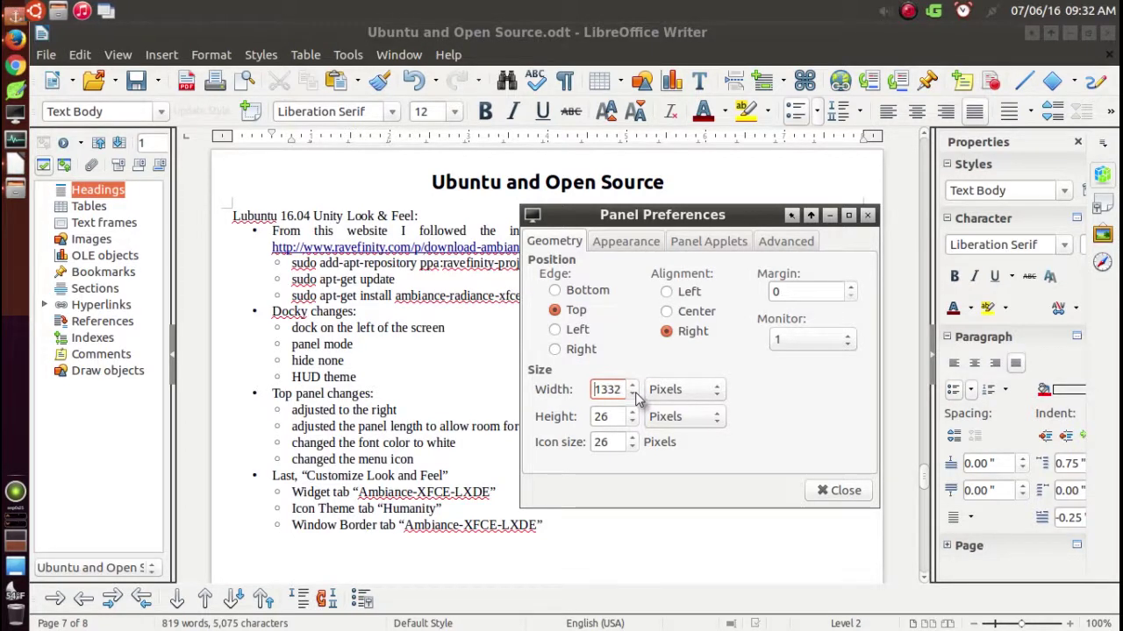
{"action": "left_click", "coordinate": [632, 395]}
{"action": "left_click", "coordinate": [632, 395]}
{"action": "left_click", "coordinate": [632, 395]}
{"action": "left_click", "coordinate": [632, 394]}
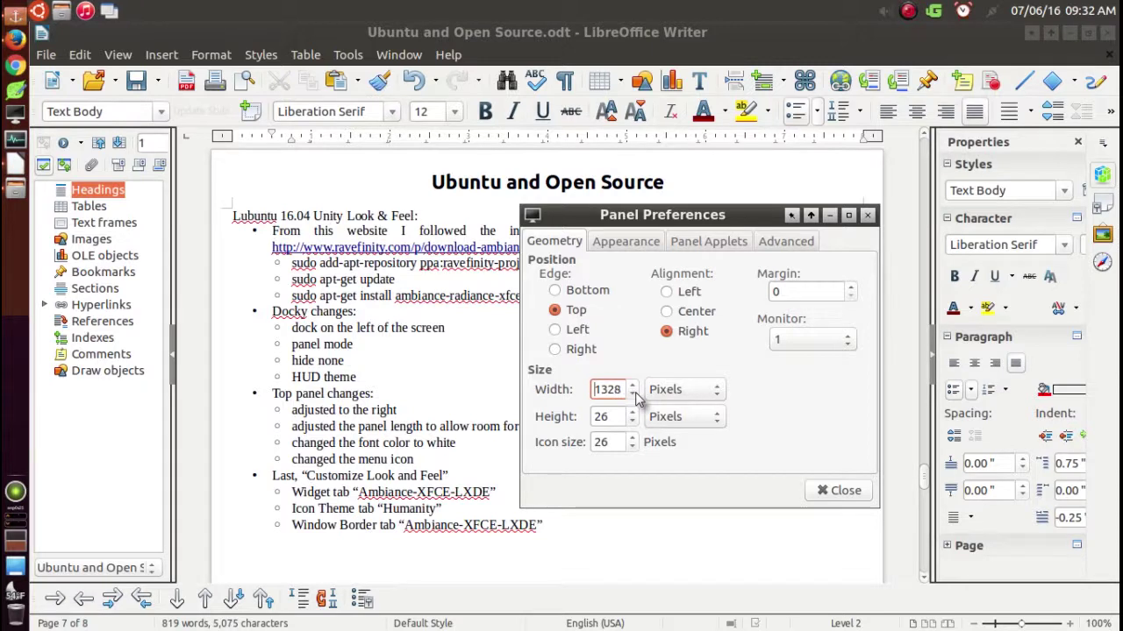
{"action": "left_click", "coordinate": [632, 395]}
{"action": "left_click", "coordinate": [633, 395]}
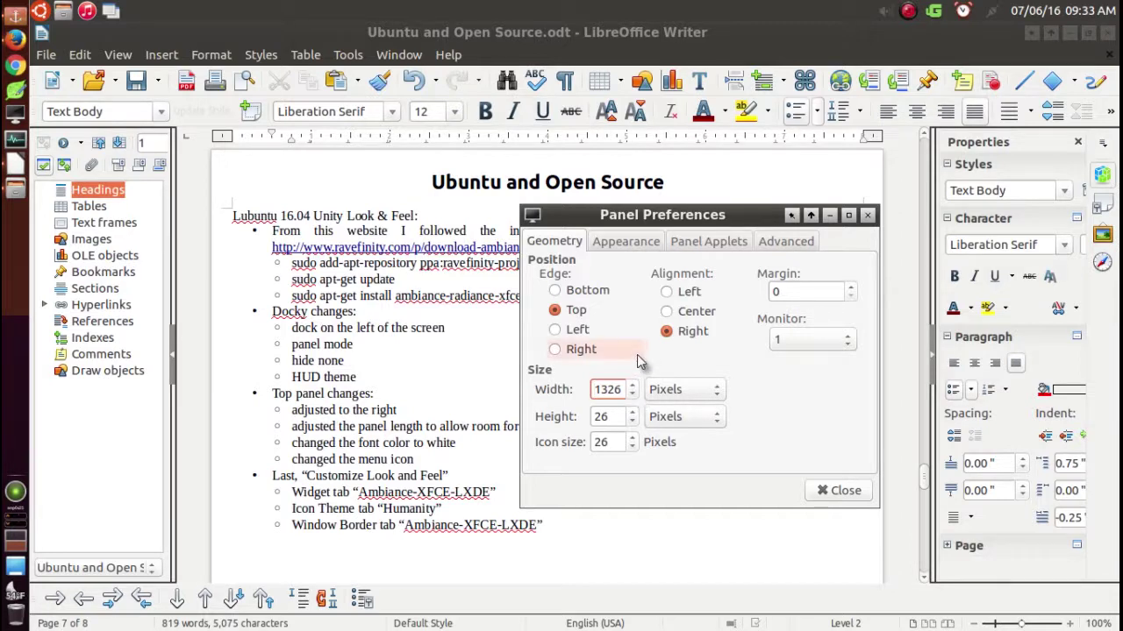
Set the top panel's solid background color to #3C3B37 by sampling it from the panel with the color picker.
{"action": "left_click", "coordinate": [627, 241]}
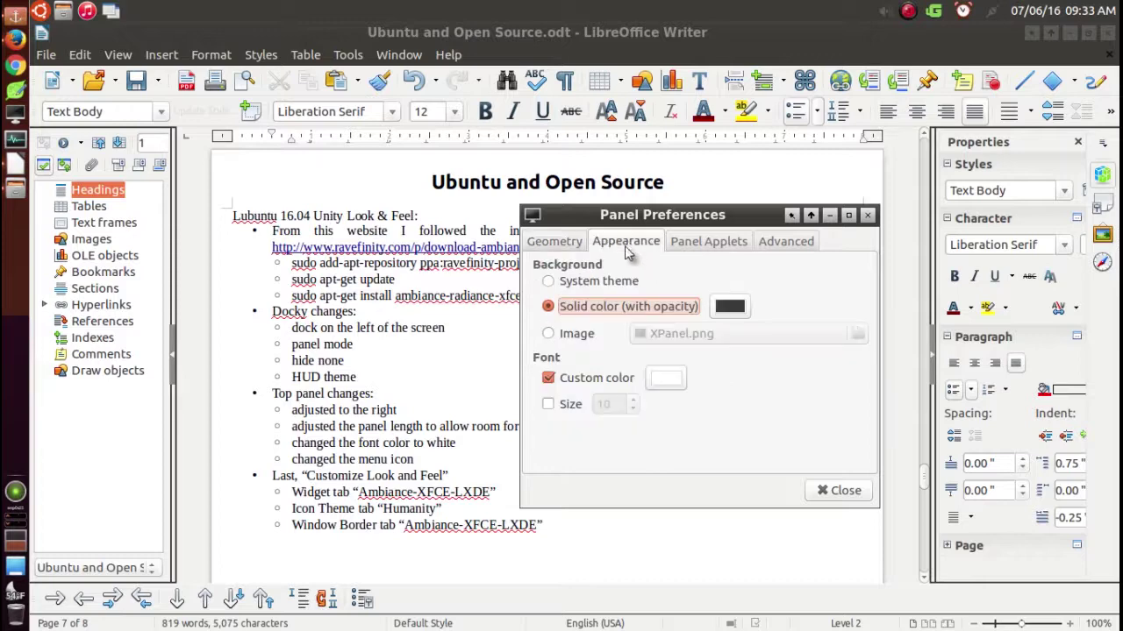
{"action": "left_click", "coordinate": [729, 307]}
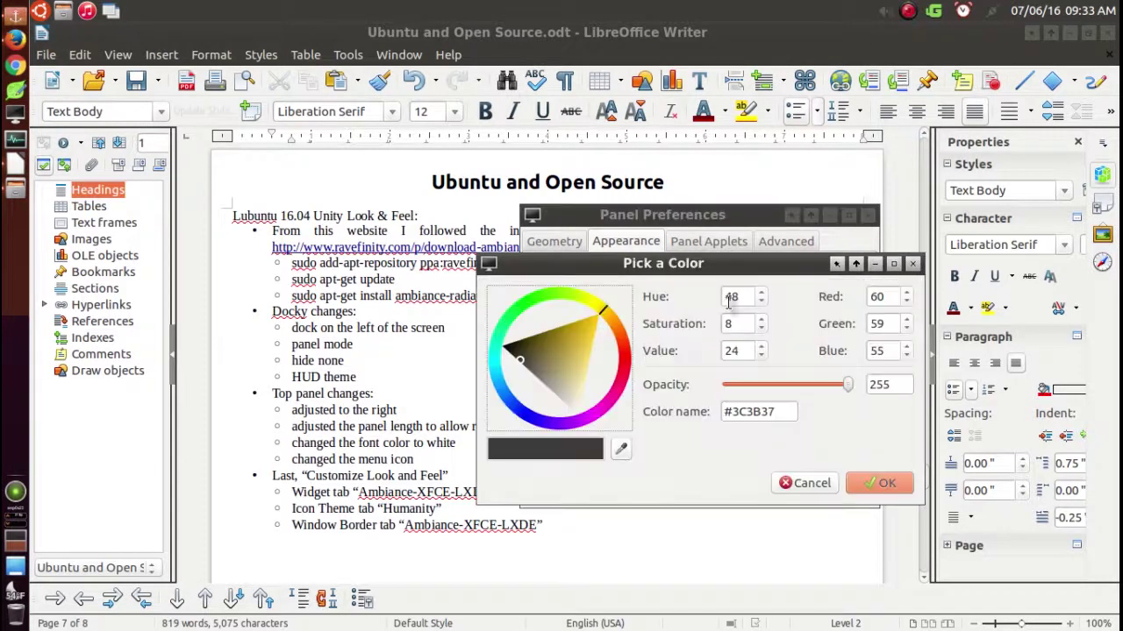
{"action": "left_click", "coordinate": [620, 450]}
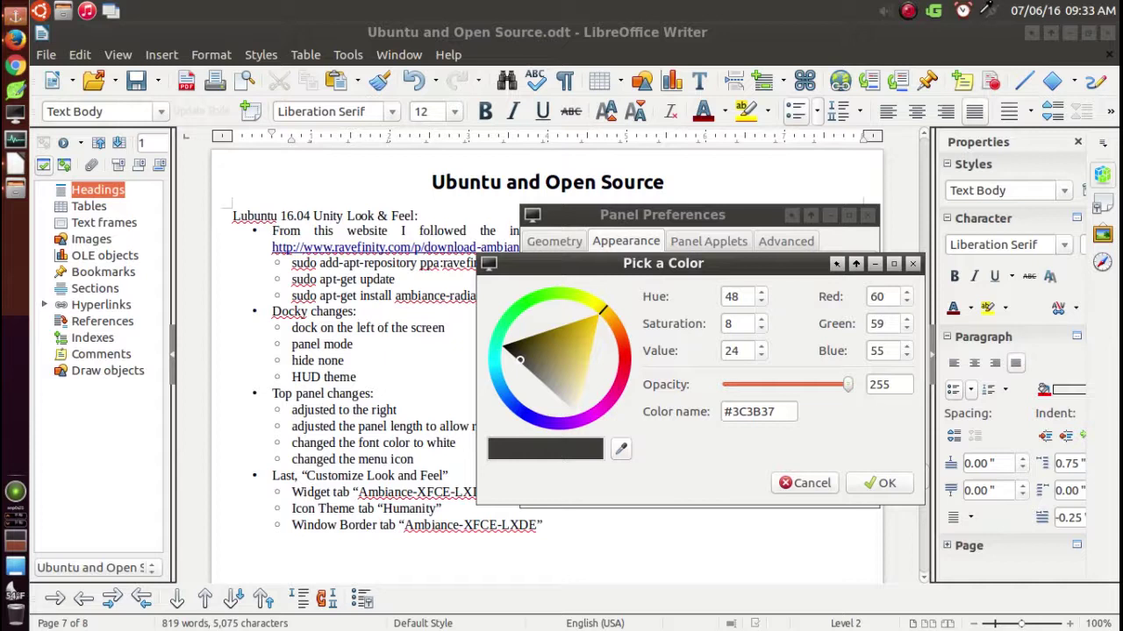
{"action": "left_click", "coordinate": [987, 9]}
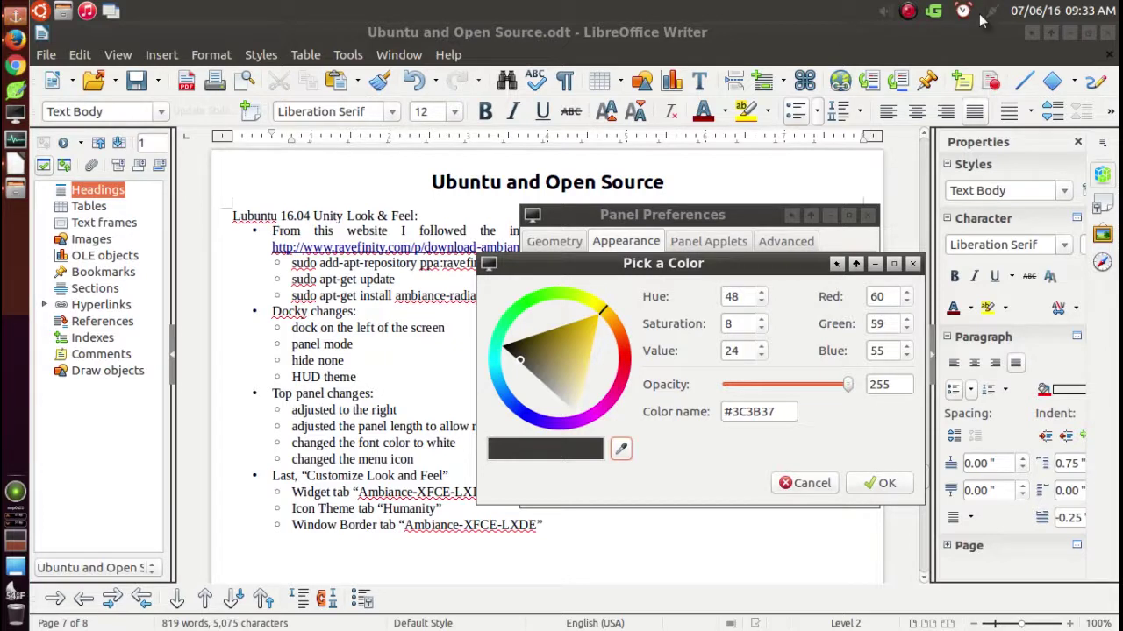
{"action": "left_click", "coordinate": [886, 485]}
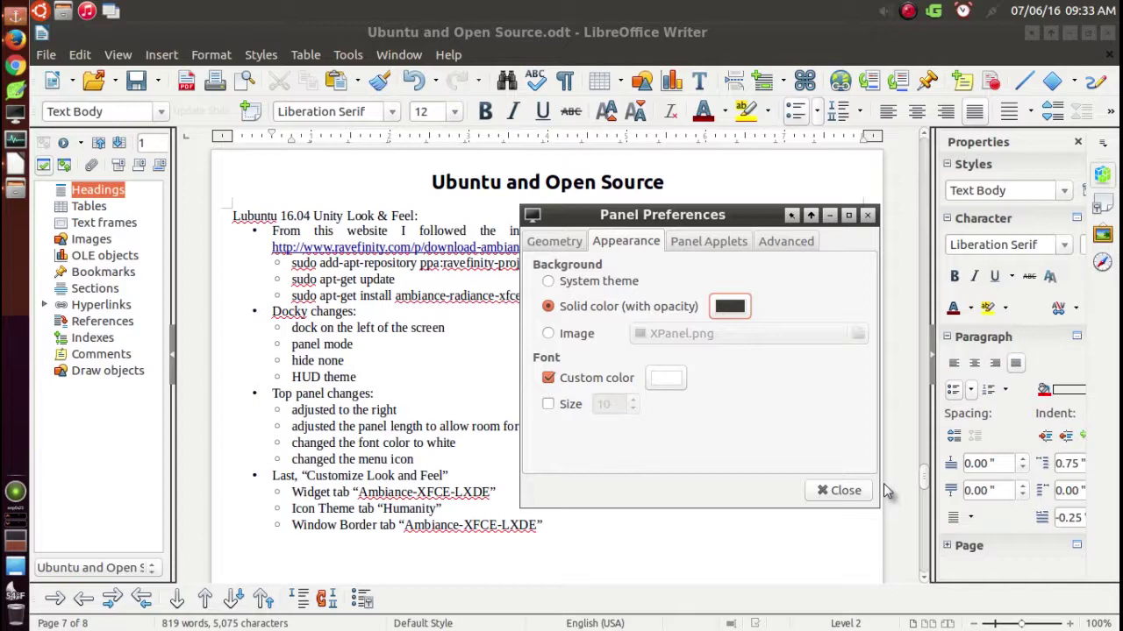
Try the System theme background on the top panel, check it with other windows open, and set it back to Solid color.
{"action": "left_click", "coordinate": [553, 288]}
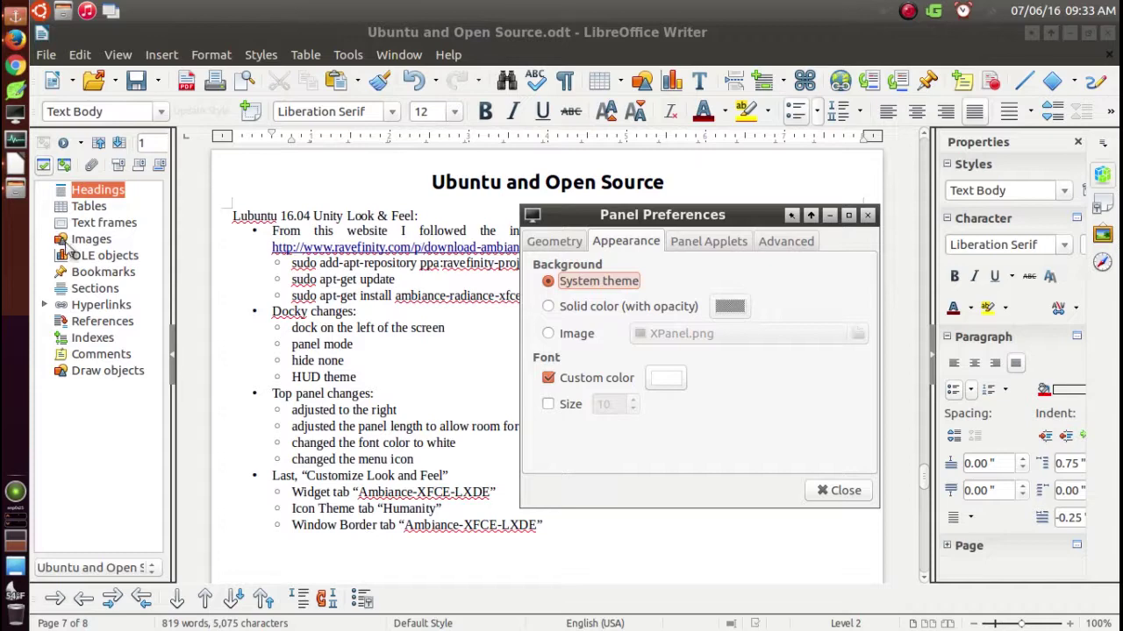
{"action": "key", "text": "alt+Tab"}
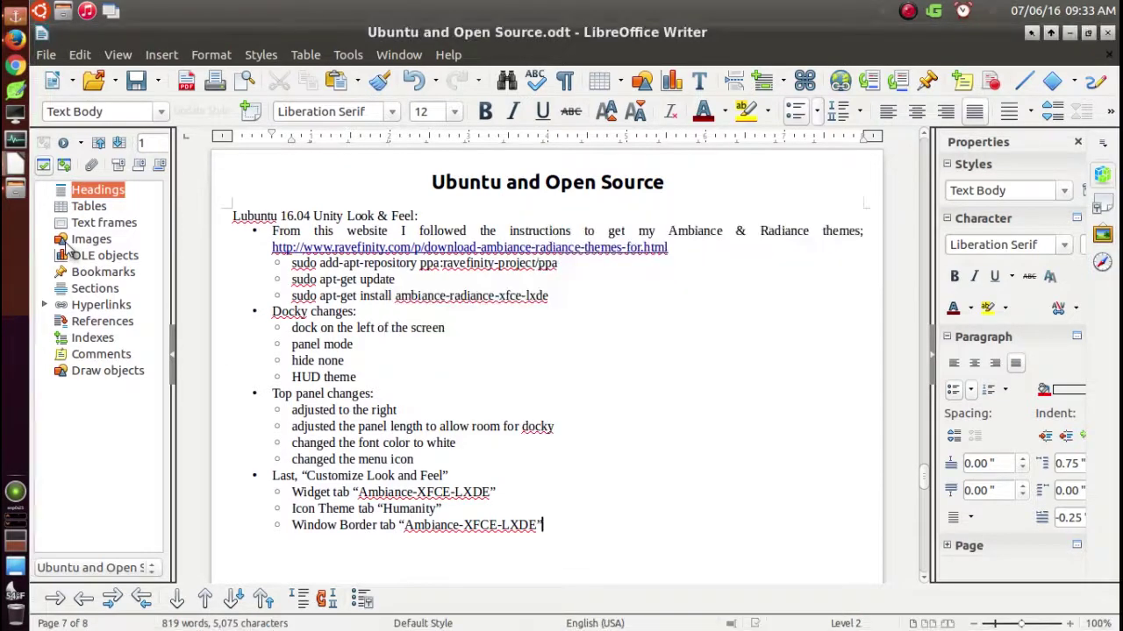
{"action": "left_click", "coordinate": [15, 193]}
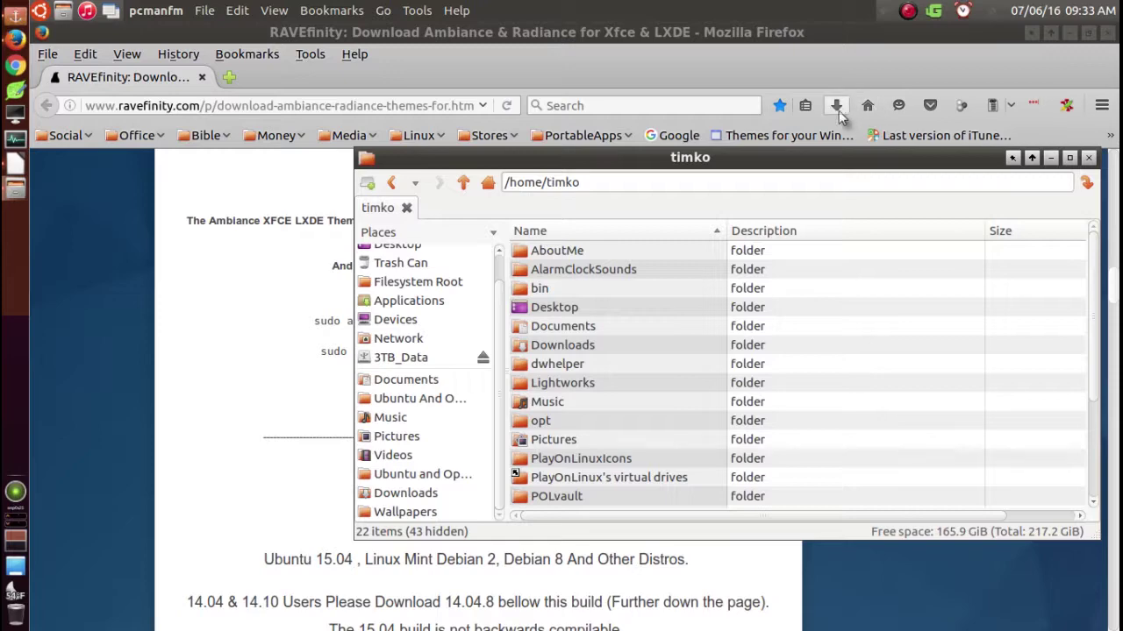
{"action": "key", "text": "alt+Tab"}
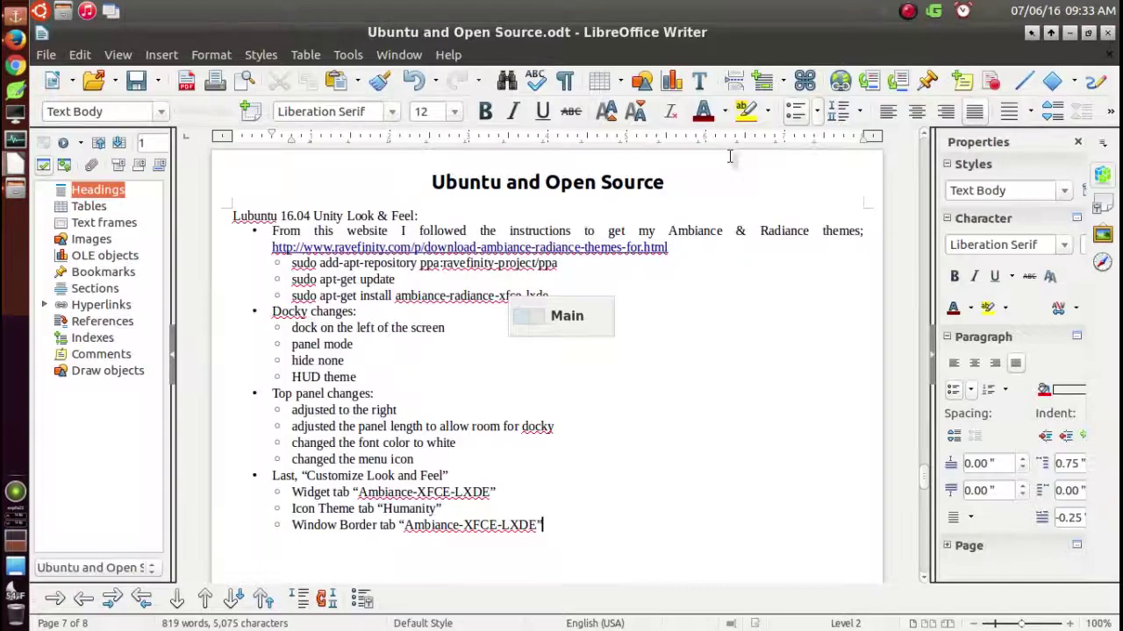
{"action": "key", "text": "alt+Tab"}
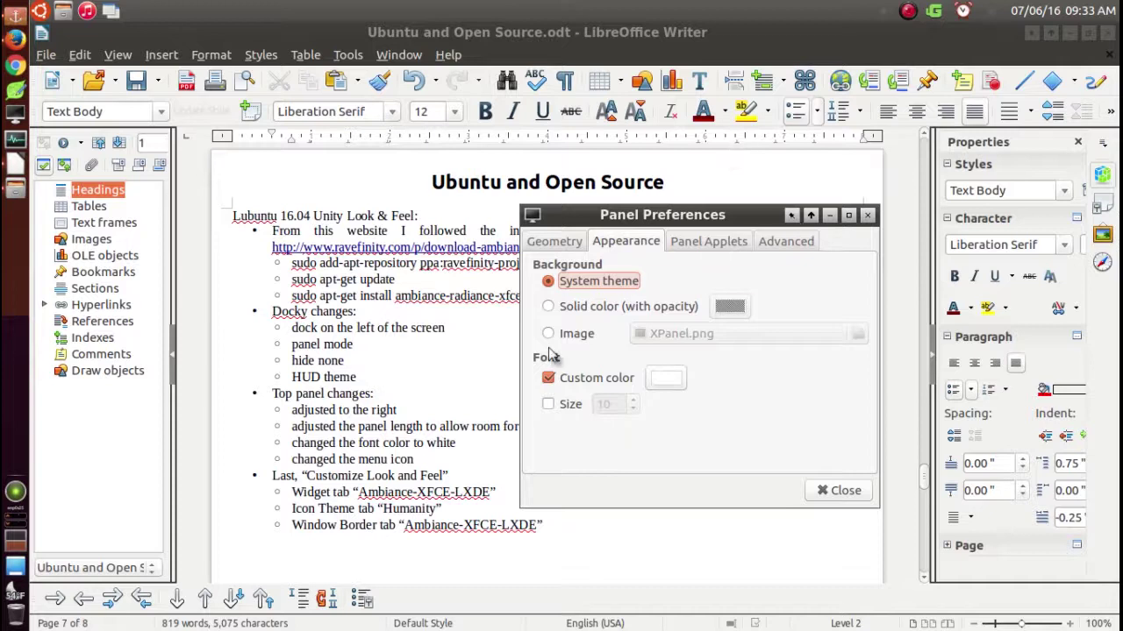
{"action": "left_click", "coordinate": [554, 307]}
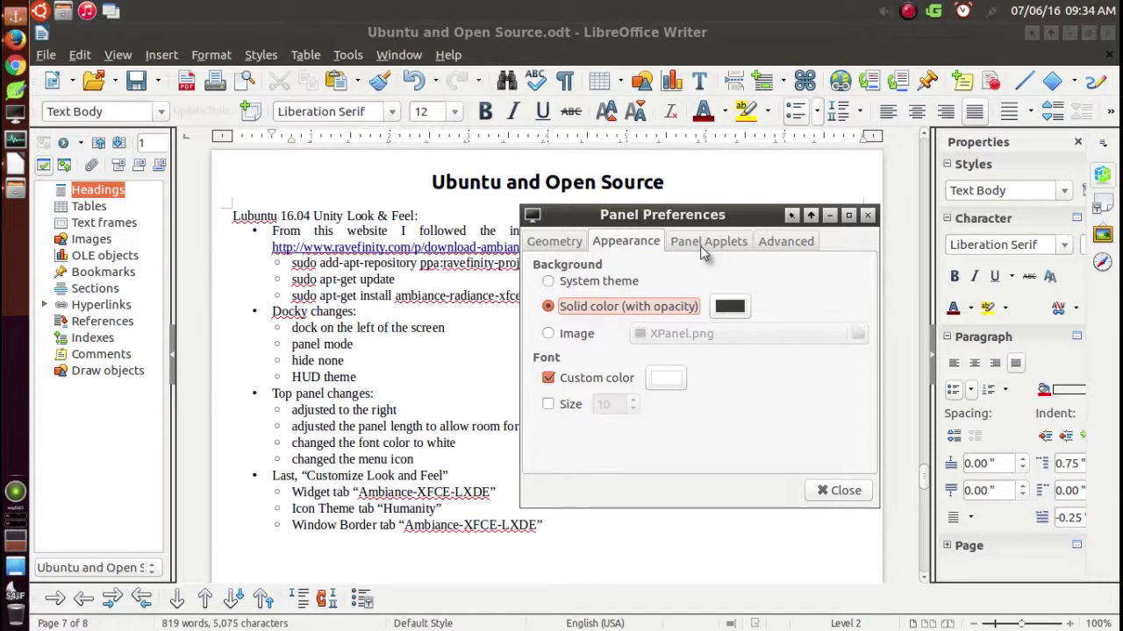
Set the top panel's custom font color to black, #000000.
{"action": "left_click", "coordinate": [664, 378]}
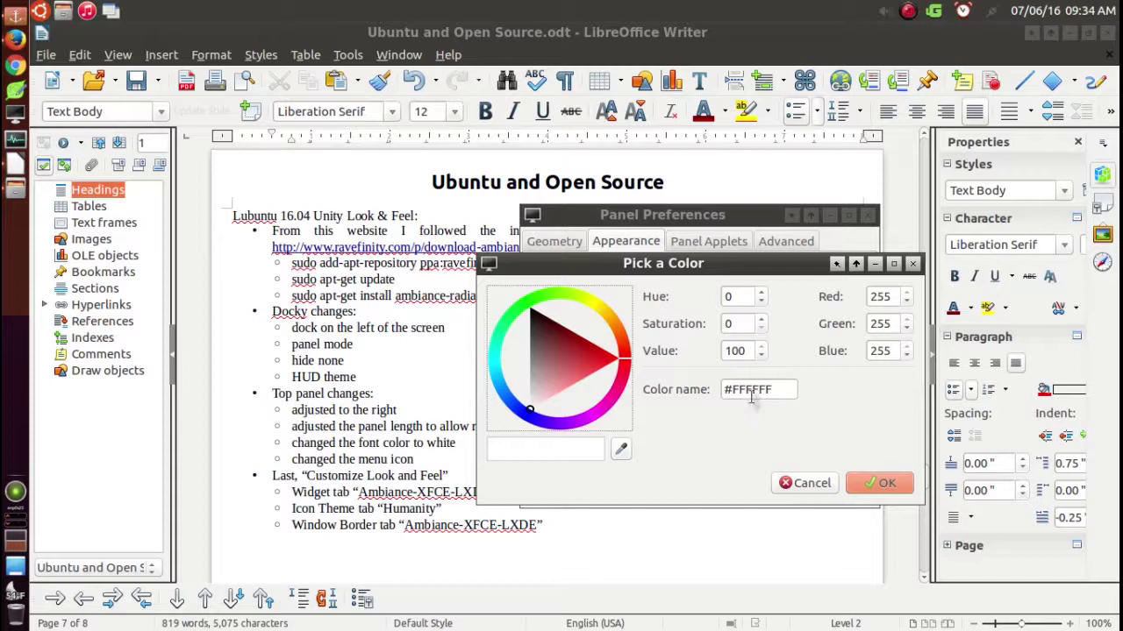
{"action": "left_click", "coordinate": [872, 485]}
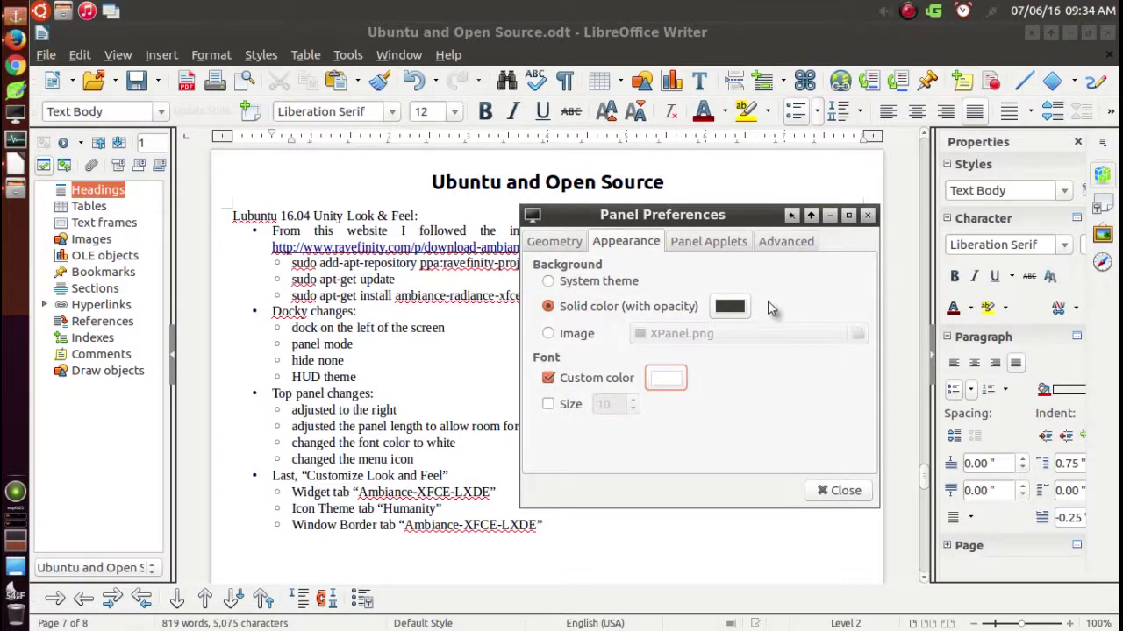
{"action": "left_click", "coordinate": [676, 384]}
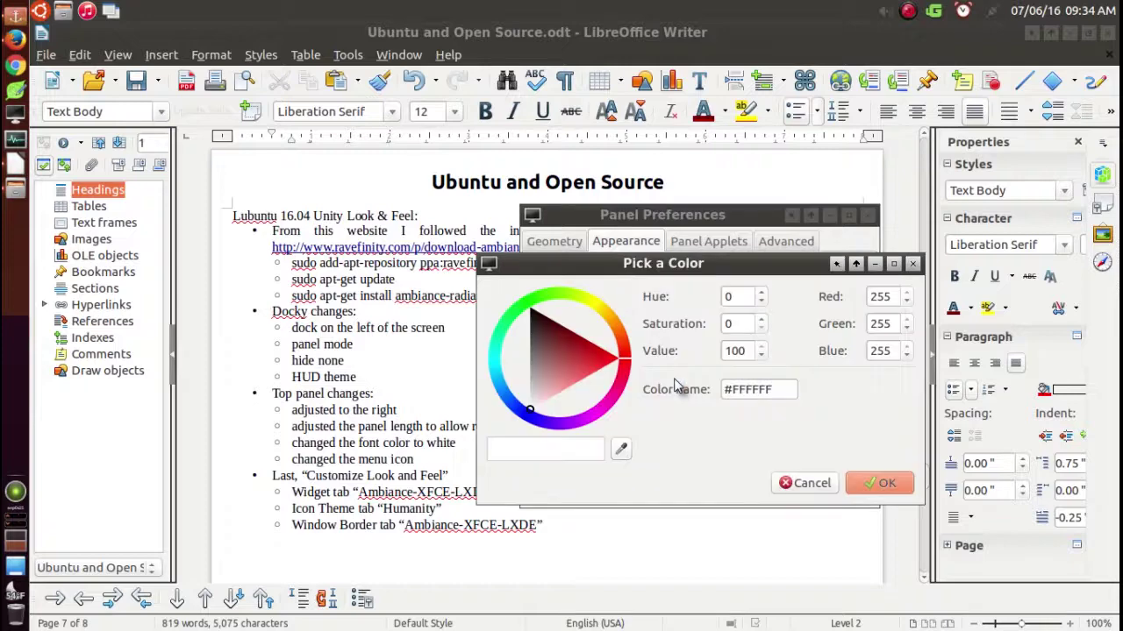
{"action": "left_click", "coordinate": [777, 388]}
{"action": "key", "text": "BackSpace"}
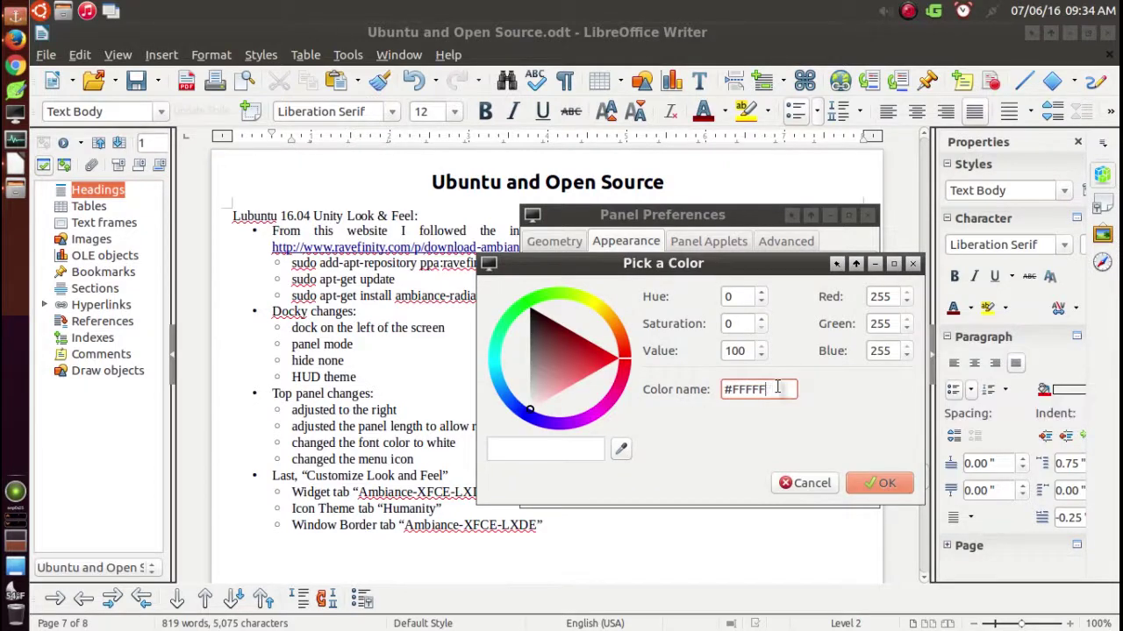
{"action": "type", "text": "000000"}
{"action": "key", "text": "Return"}
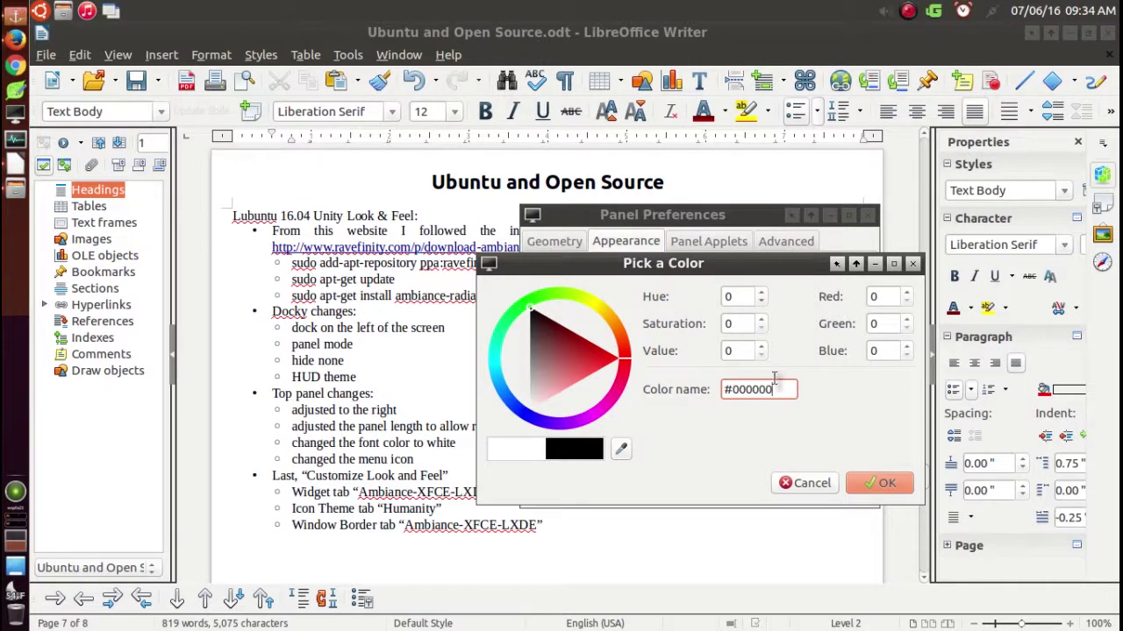
{"action": "left_click", "coordinate": [870, 483]}
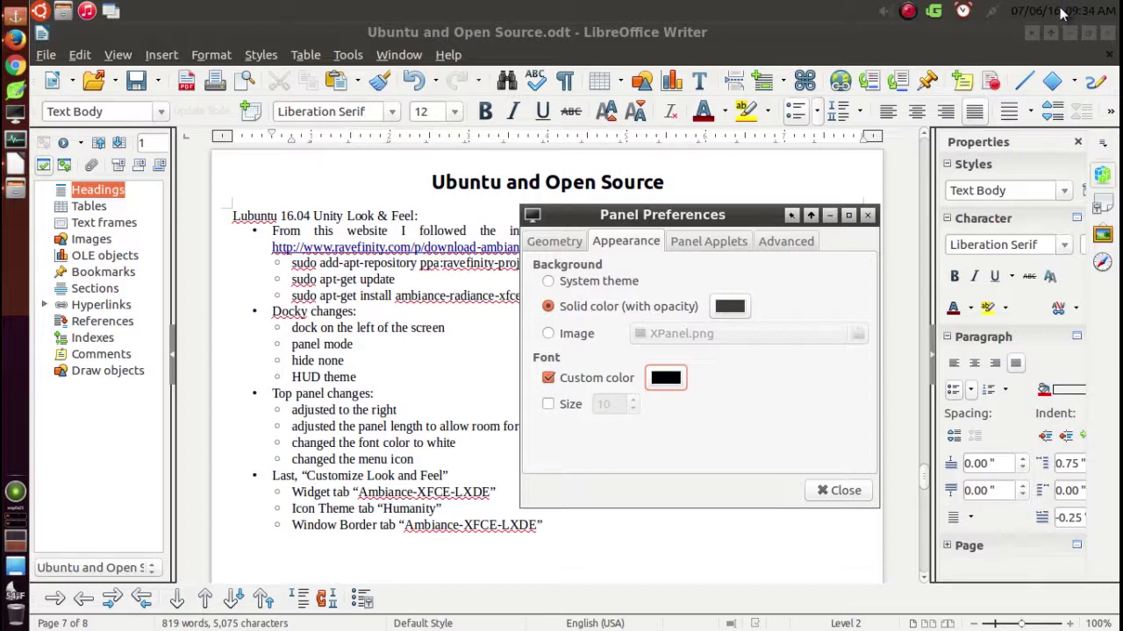
Set the top panel's custom font color back to white, #FFFFFF, by sampling a white area of the screen.
{"action": "mouse_move", "coordinate": [1061, 12]}
{"action": "left_click", "coordinate": [660, 380]}
{"action": "left_click", "coordinate": [624, 452]}
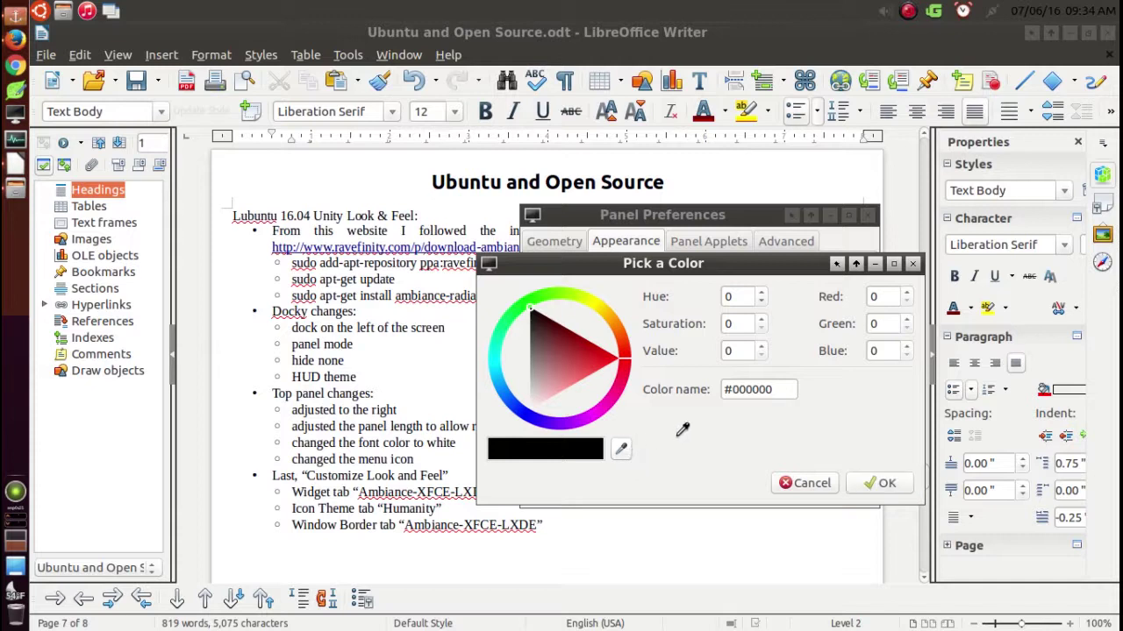
{"action": "left_click", "coordinate": [777, 390]}
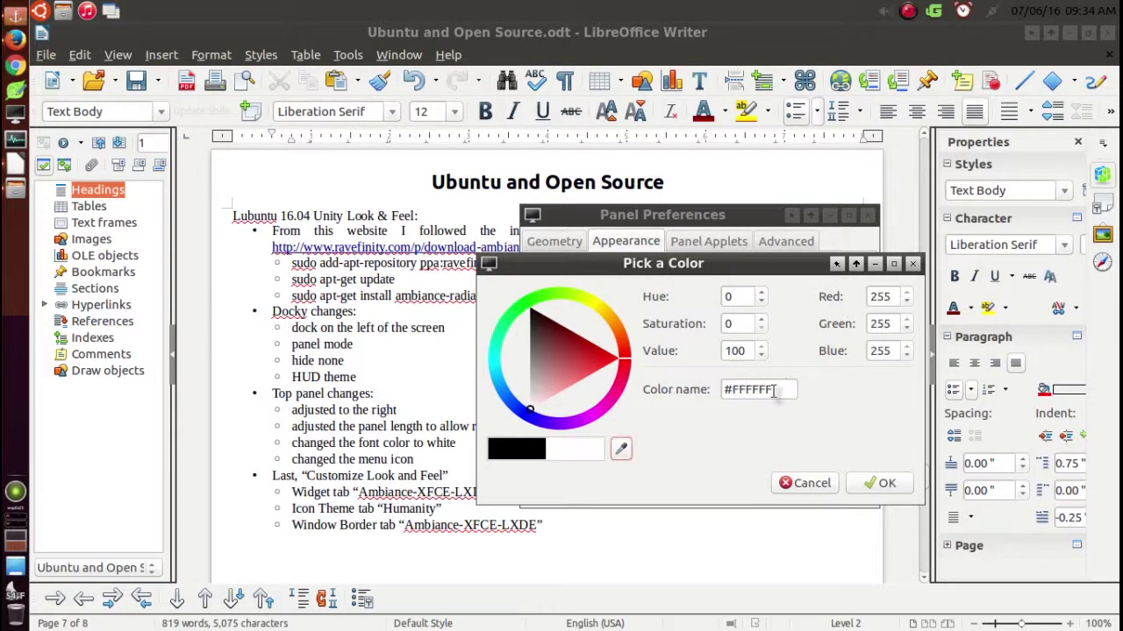
{"action": "left_click", "coordinate": [879, 483]}
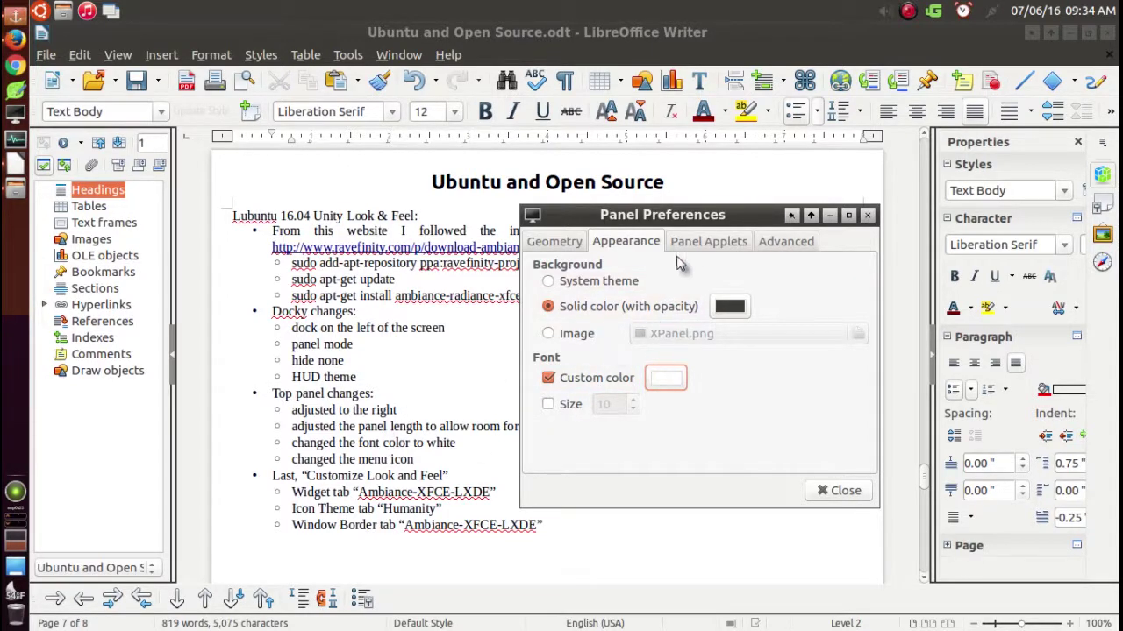
Review the top panel's applets, advanced and geometry settings, and close the panel preferences.
{"action": "left_click", "coordinate": [706, 243]}
{"action": "left_click", "coordinate": [767, 242]}
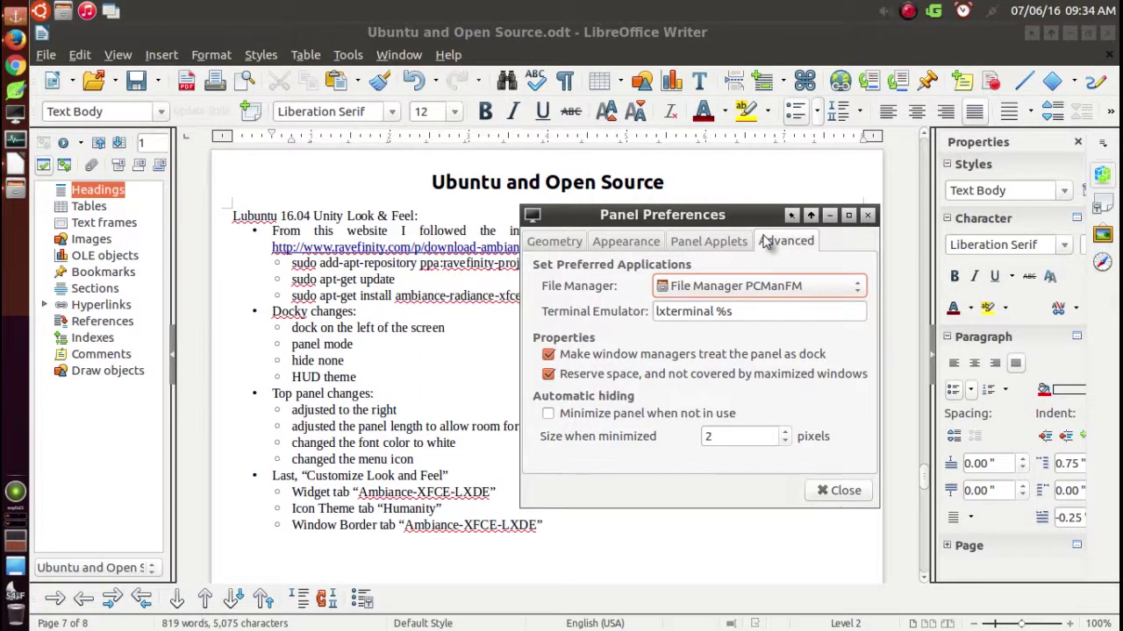
{"action": "left_click", "coordinate": [551, 245]}
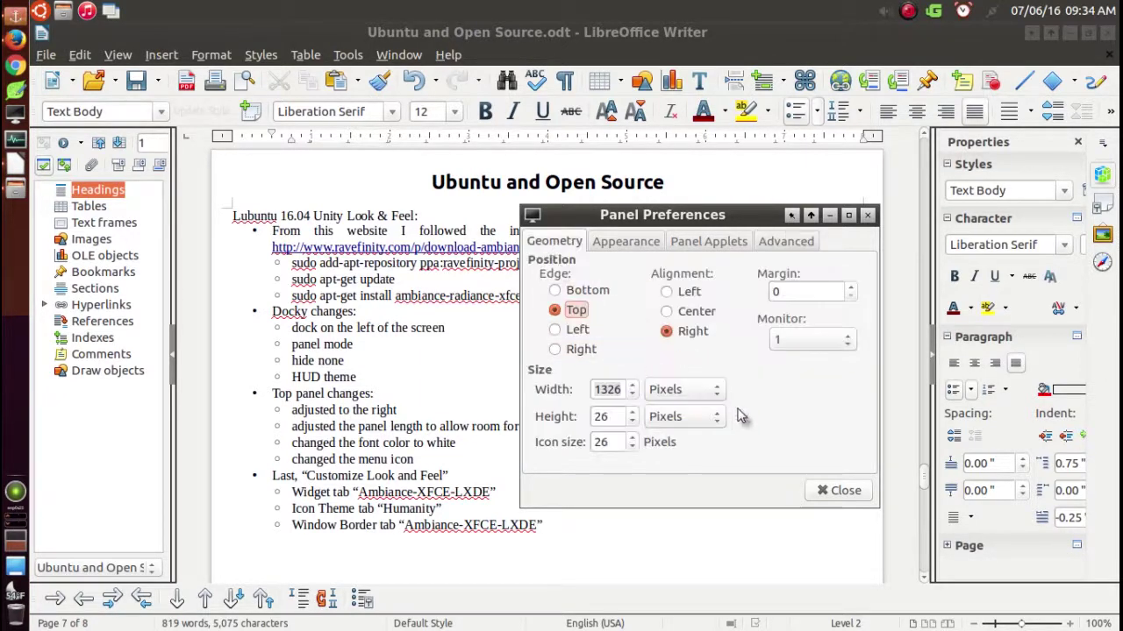
{"action": "left_click", "coordinate": [840, 491]}
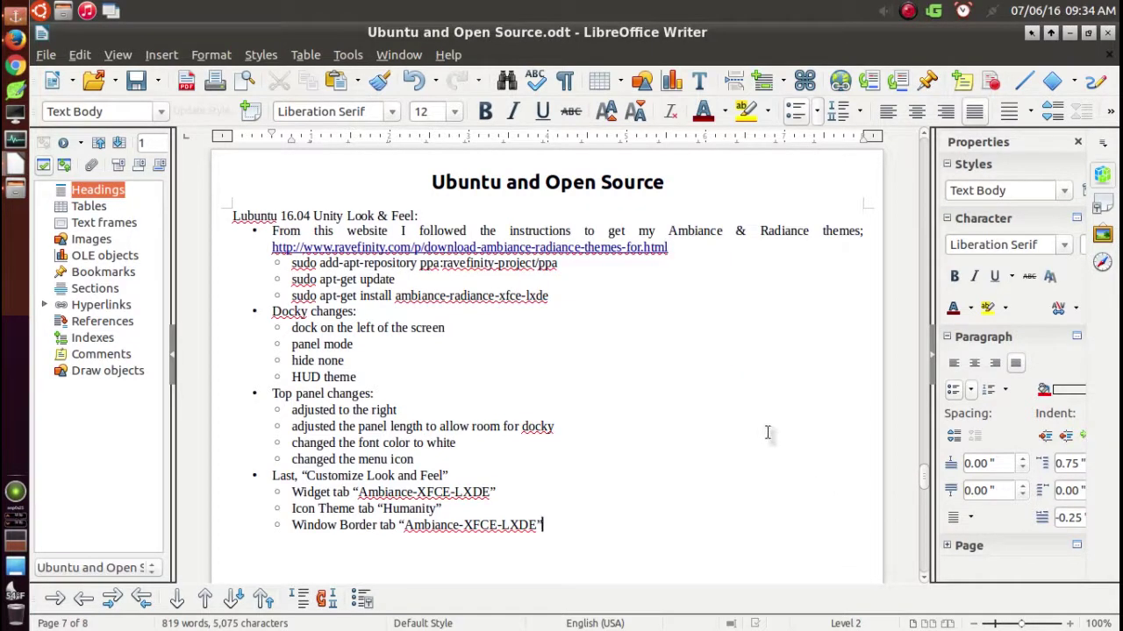
Open the main menu's settings and choose logo-ubuntu_cof-orange-hex.png from the Wallpapers folder as the menu icon.
{"action": "left_click", "coordinate": [40, 11]}
{"action": "left_click", "coordinate": [40, 11]}
{"action": "right_click", "coordinate": [40, 11]}
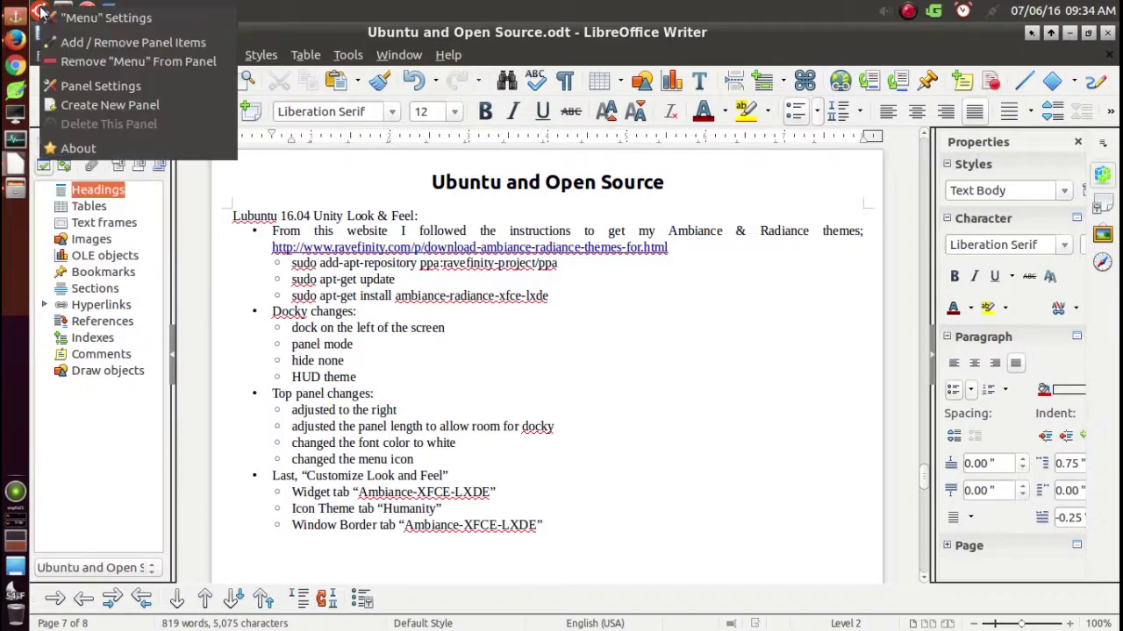
{"action": "left_click", "coordinate": [55, 20]}
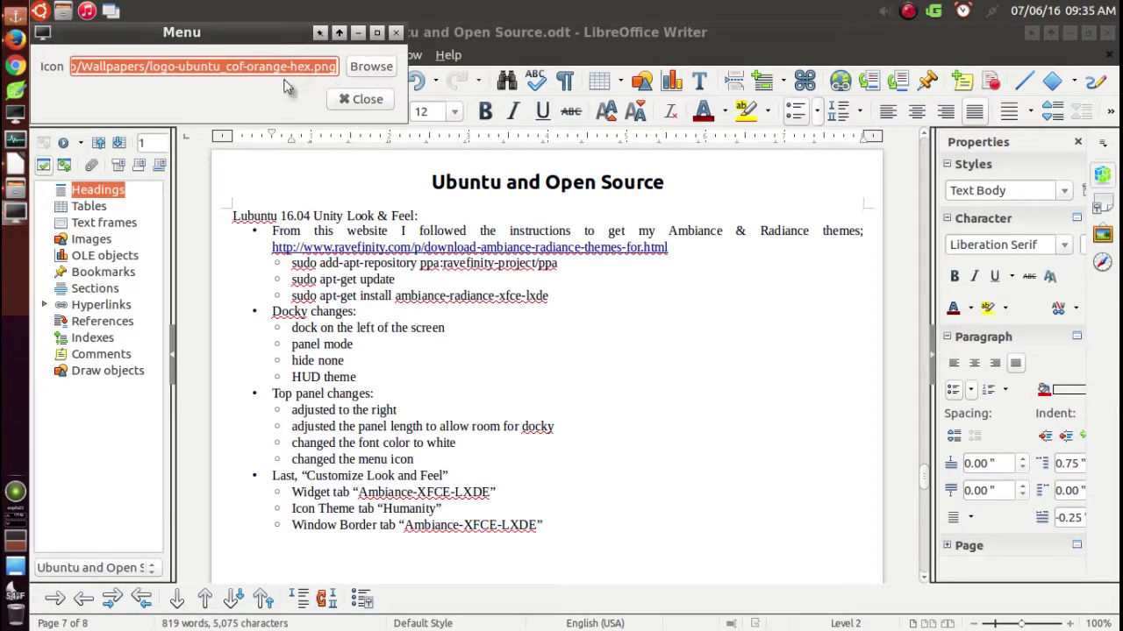
{"action": "left_click", "coordinate": [373, 68]}
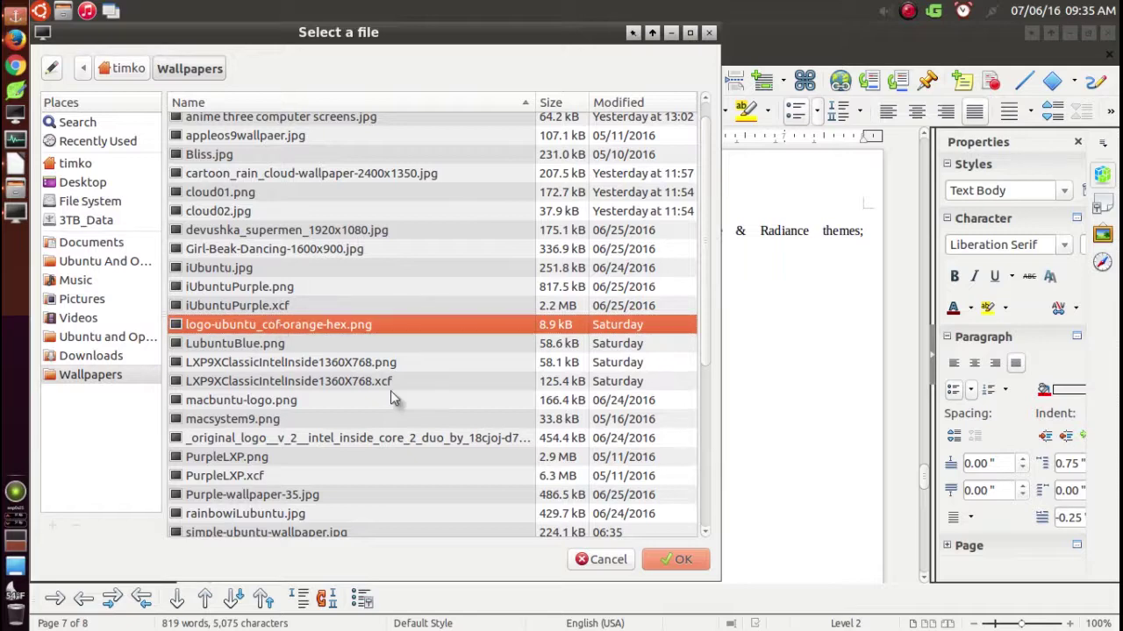
{"action": "left_click", "coordinate": [668, 563]}
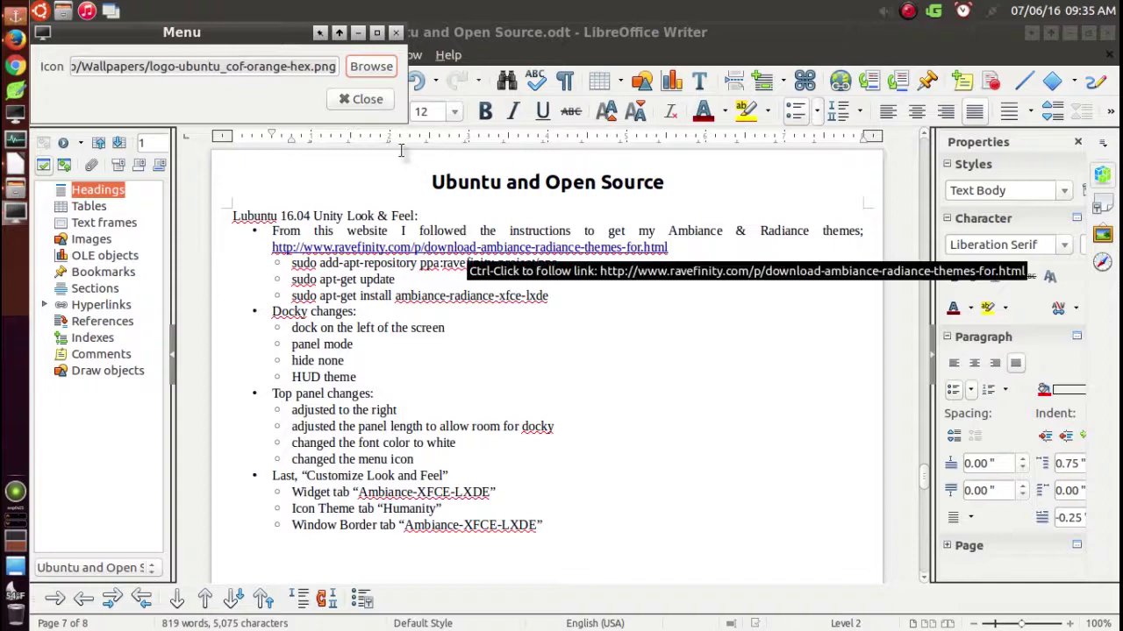
{"action": "left_click", "coordinate": [360, 99]}
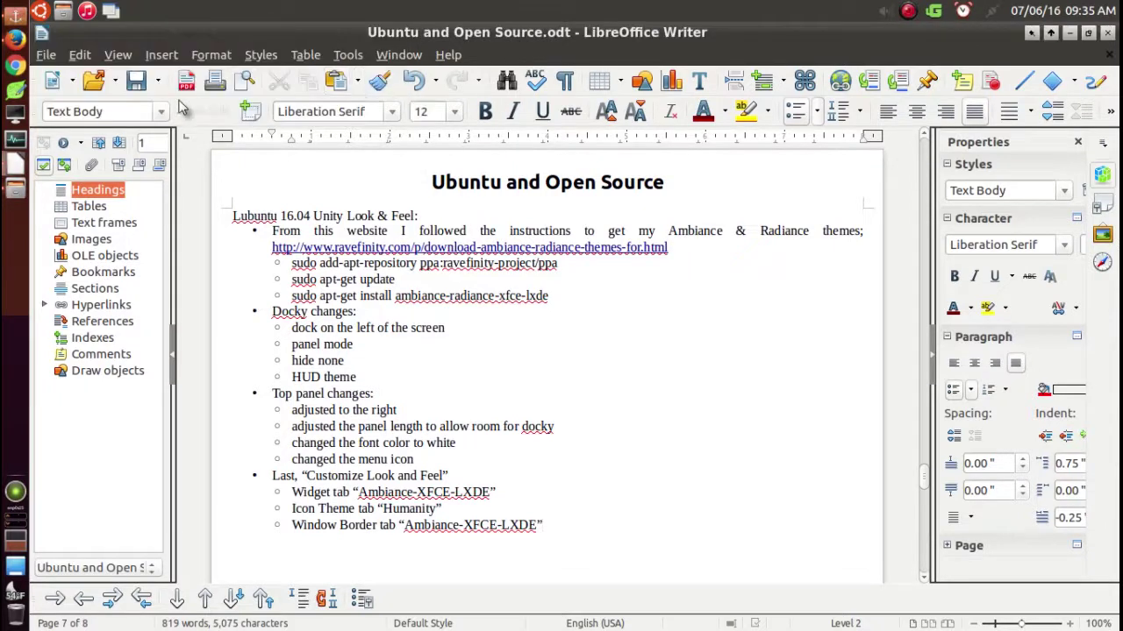
Open Customize Look and Feel from the main menu's preferences and apply the Radiance-XFCE-LXDE widget theme.
{"action": "left_click", "coordinate": [40, 11]}
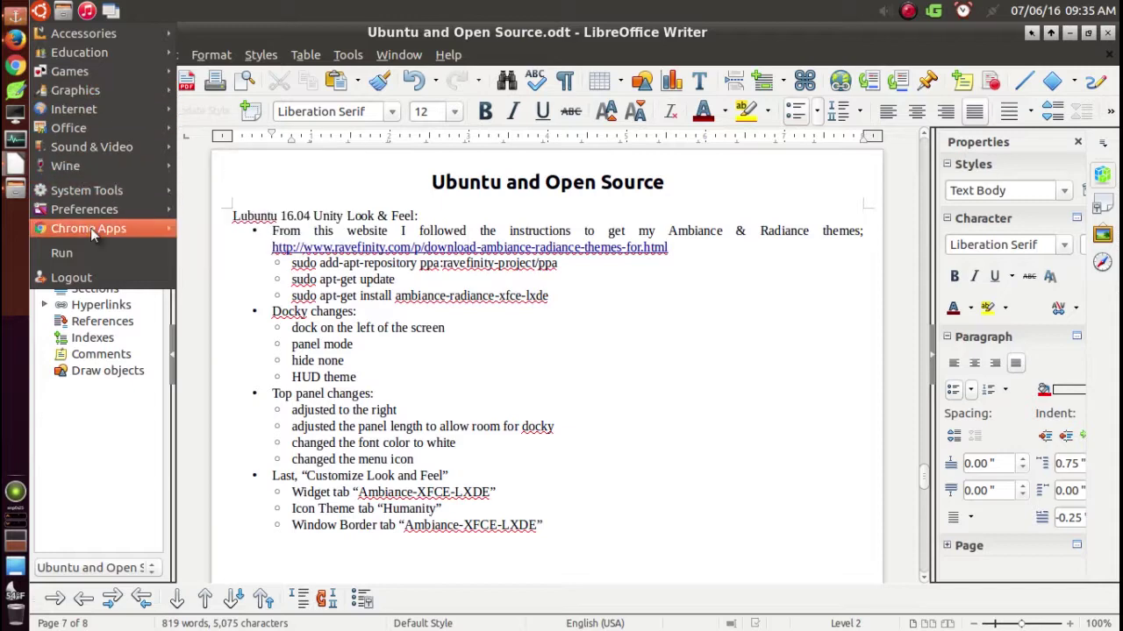
{"action": "mouse_move", "coordinate": [88, 212]}
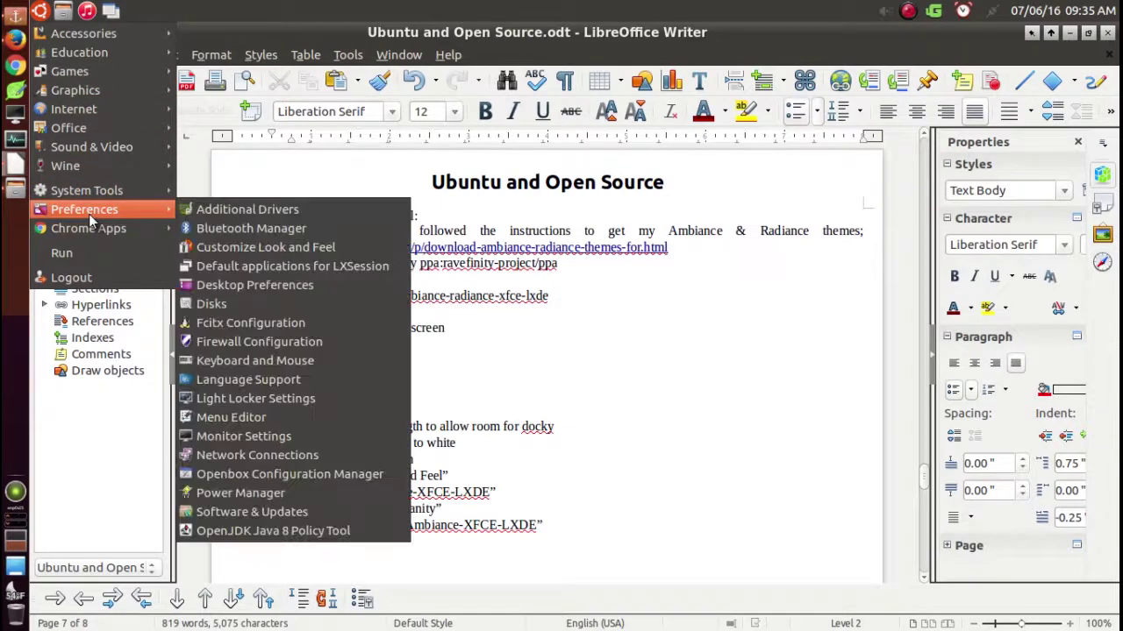
{"action": "left_click", "coordinate": [282, 250]}
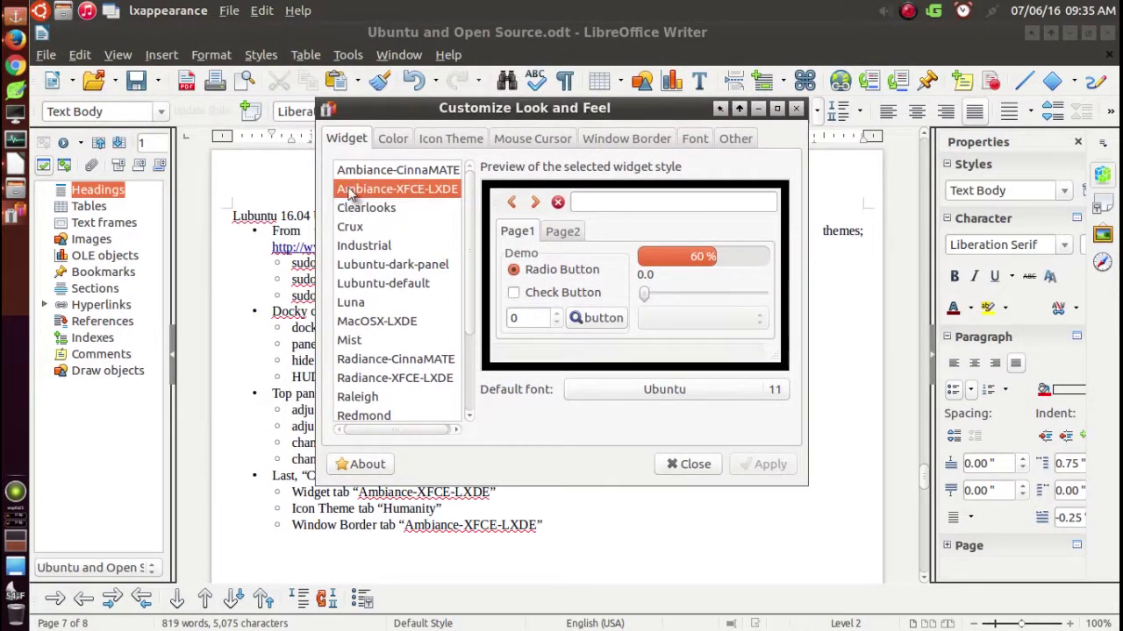
{"action": "scroll", "coordinate": [395, 212], "scroll_direction": "down", "scroll_amount": 3}
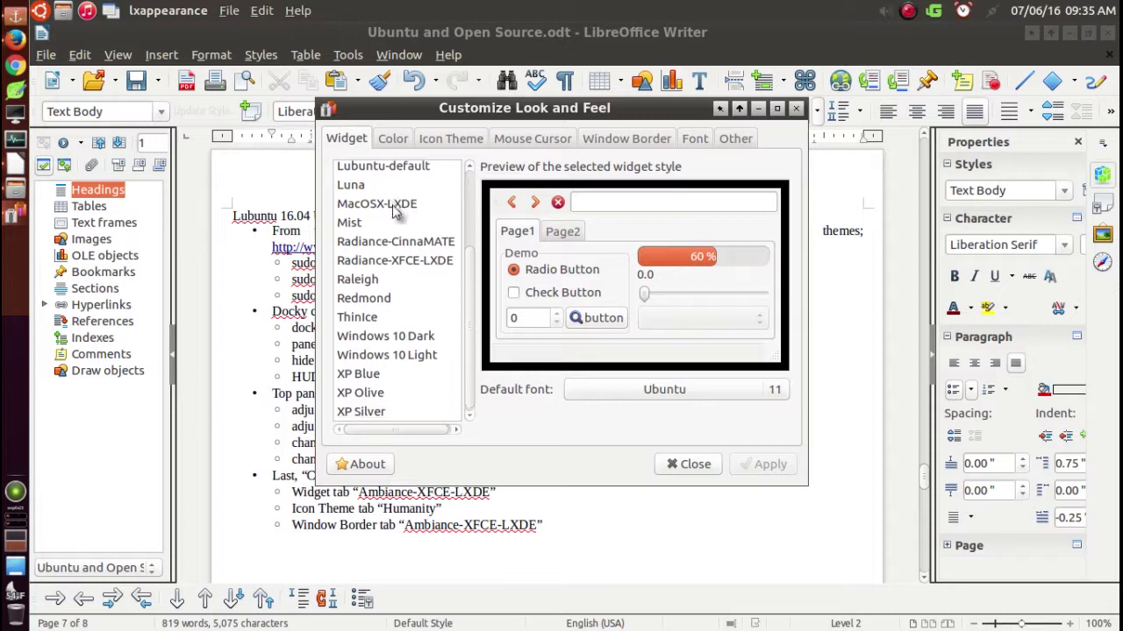
{"action": "left_click", "coordinate": [403, 264]}
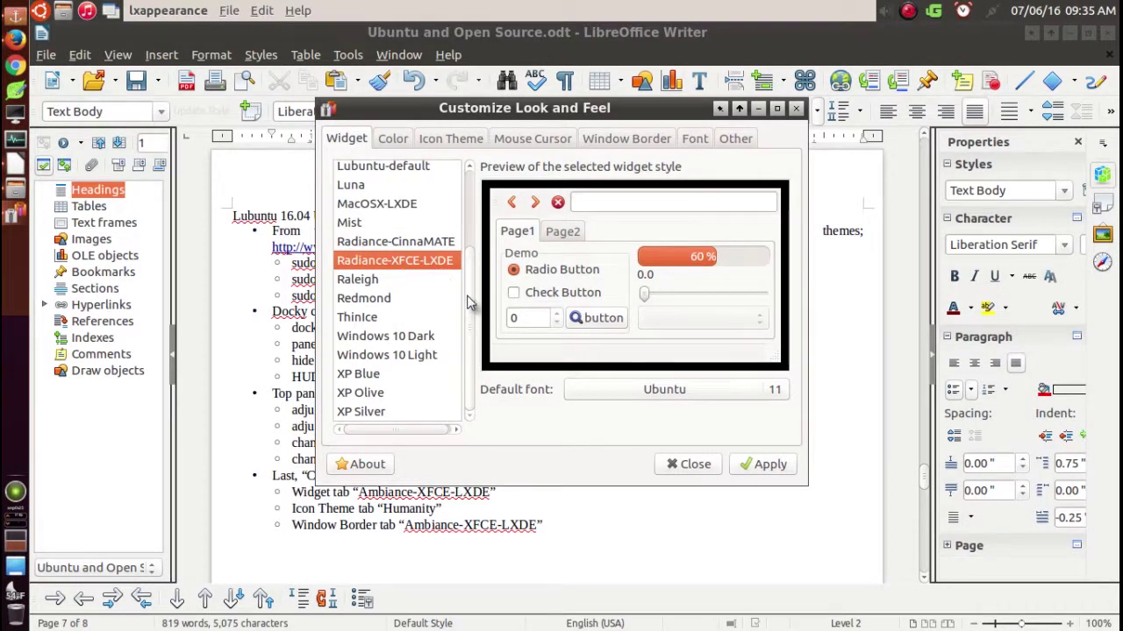
{"action": "left_click", "coordinate": [765, 463]}
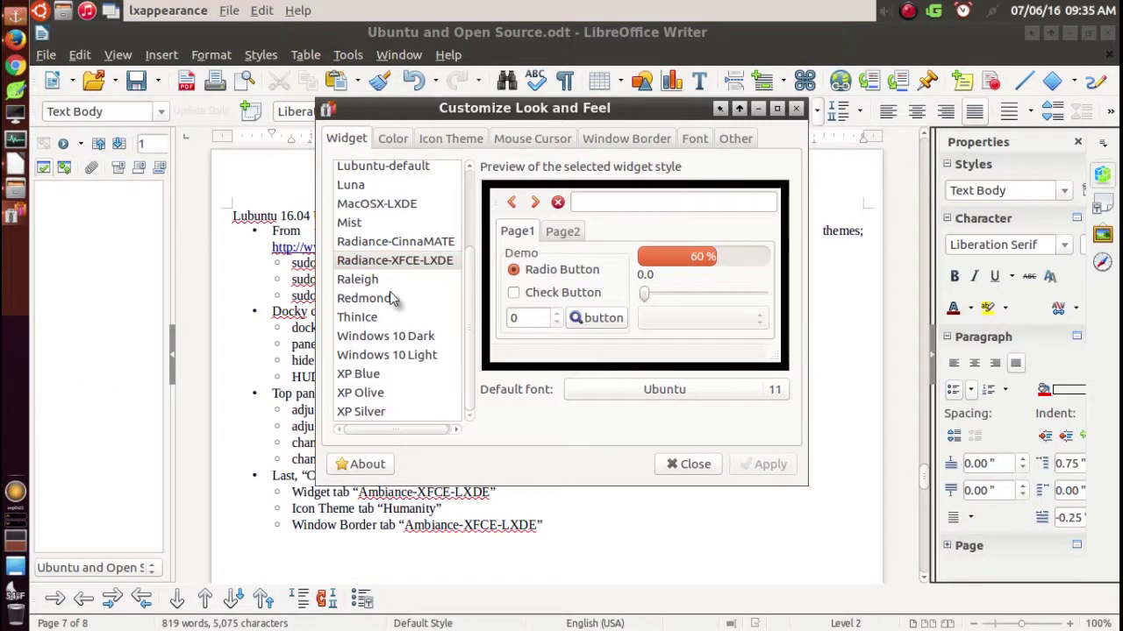
Apply the Ambiance-XFCE-LXDE widget theme and view the icon theme selection.
{"action": "scroll", "coordinate": [399, 303], "scroll_direction": "up", "scroll_amount": 3}
{"action": "left_click", "coordinate": [380, 192]}
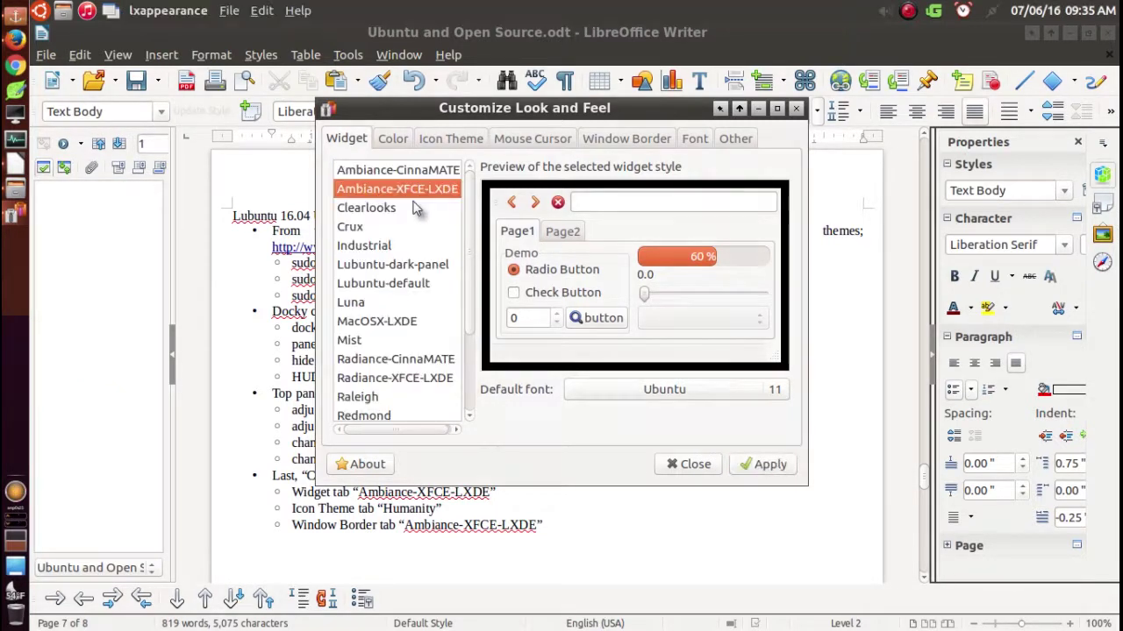
{"action": "left_click", "coordinate": [764, 464]}
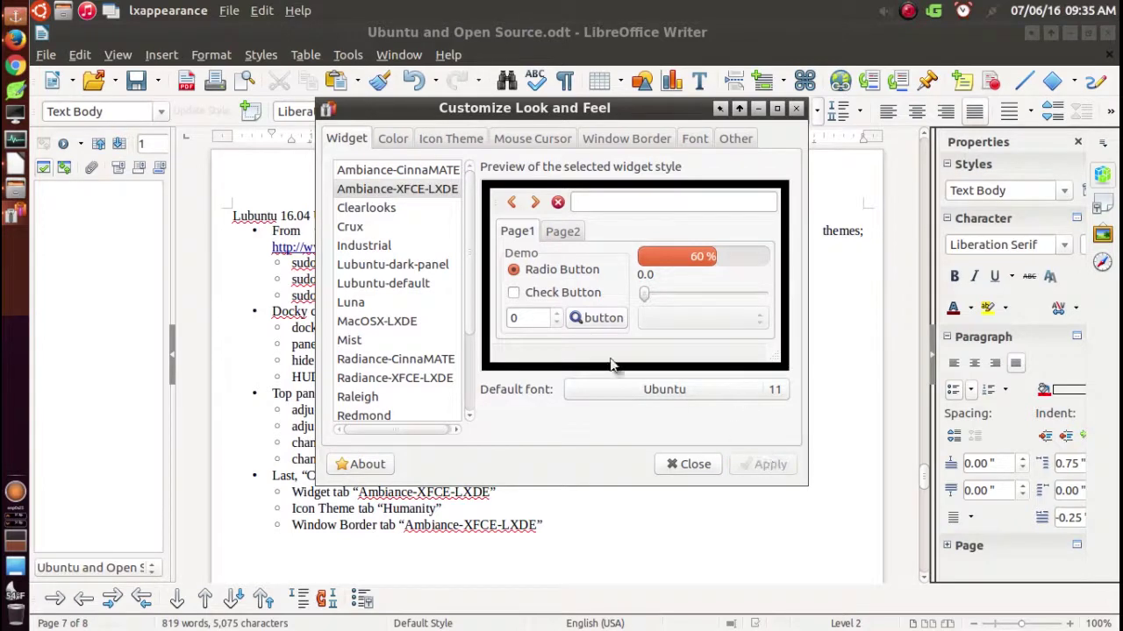
{"action": "left_click", "coordinate": [440, 140]}
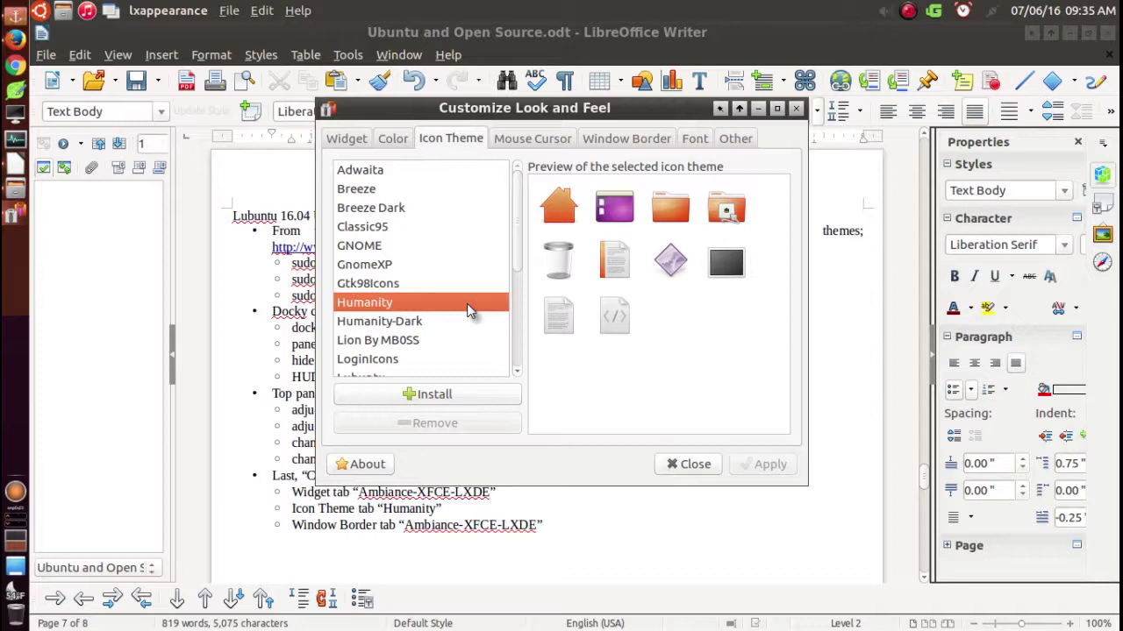
Apply the Radiance-XFCE-LXDE theme to the window borders.
{"action": "left_click", "coordinate": [617, 140]}
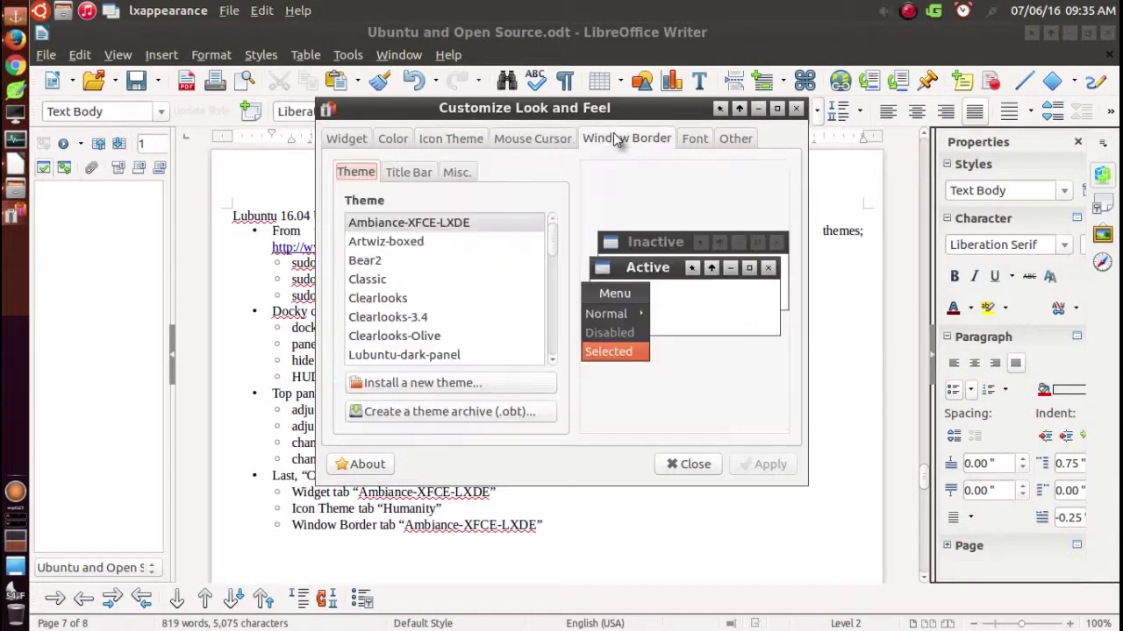
{"action": "left_click", "coordinate": [483, 227]}
{"action": "scroll", "coordinate": [484, 227], "scroll_direction": "down", "scroll_amount": 10}
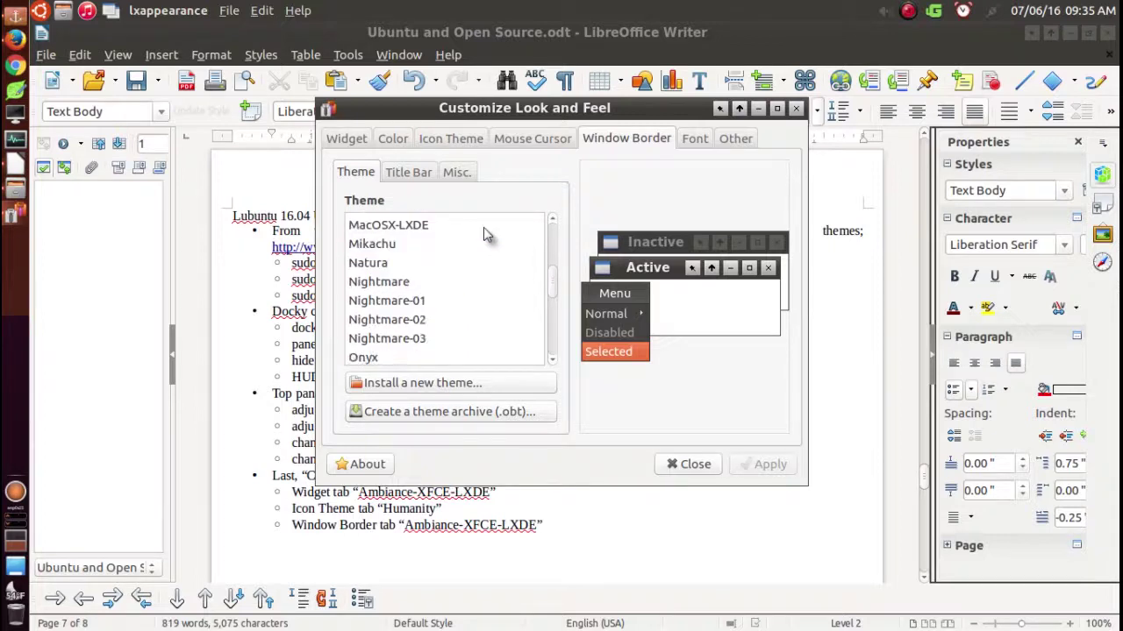
{"action": "left_click", "coordinate": [474, 228]}
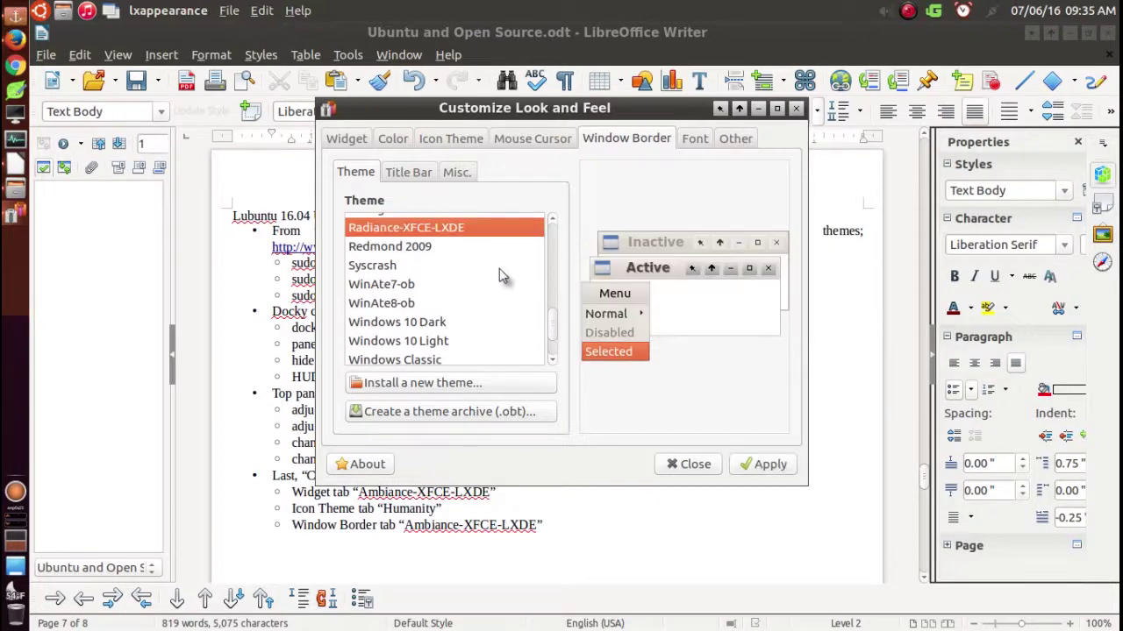
{"action": "left_click", "coordinate": [746, 468]}
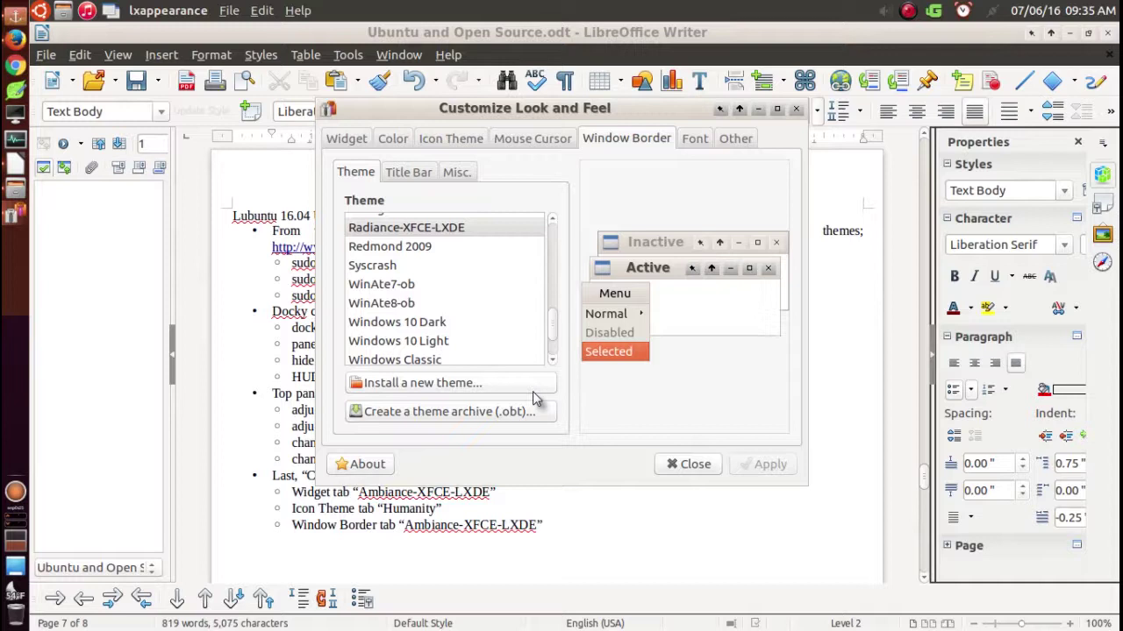
Set the window border theme back to Ambiance-XFCE-LXDE and apply it.
{"action": "scroll", "coordinate": [443, 257], "scroll_direction": "up", "scroll_amount": 10}
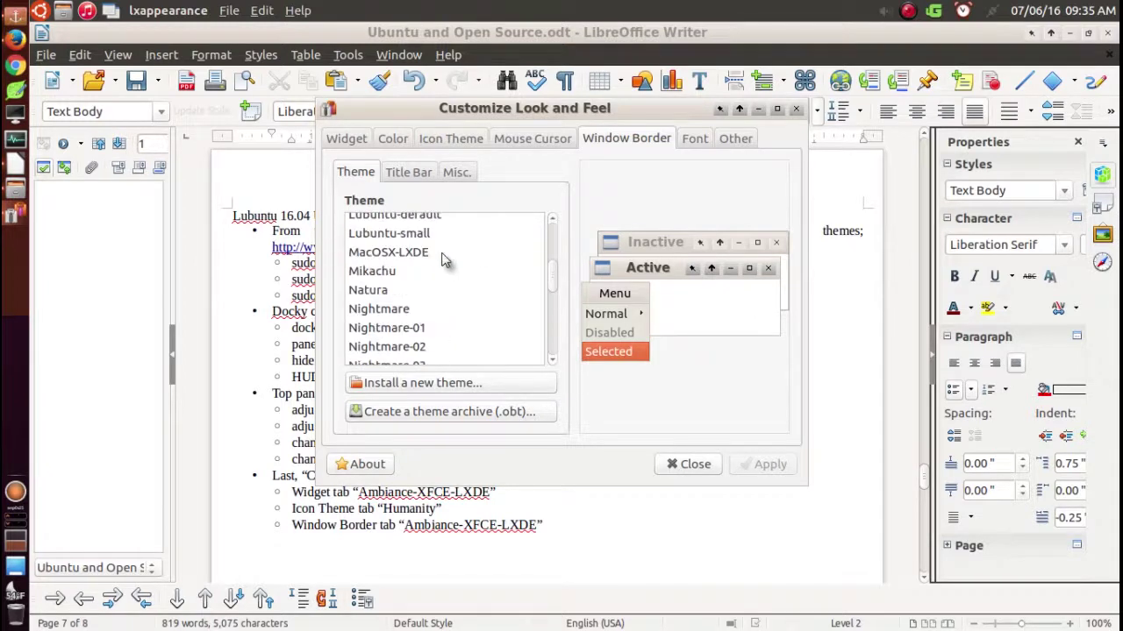
{"action": "left_click", "coordinate": [445, 222]}
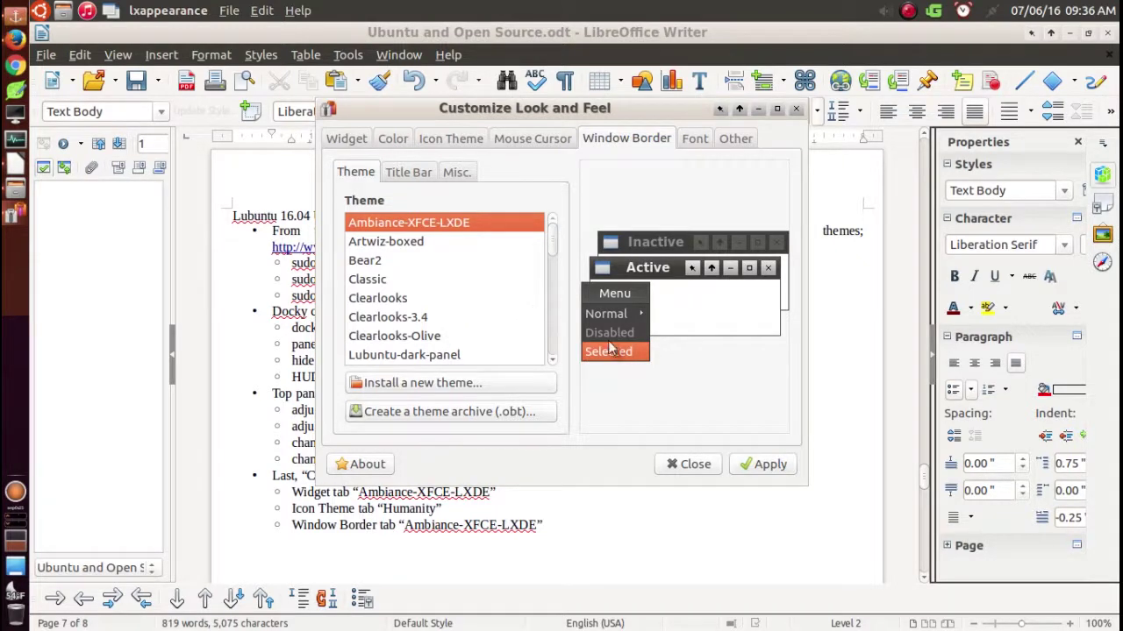
{"action": "left_click", "coordinate": [761, 464]}
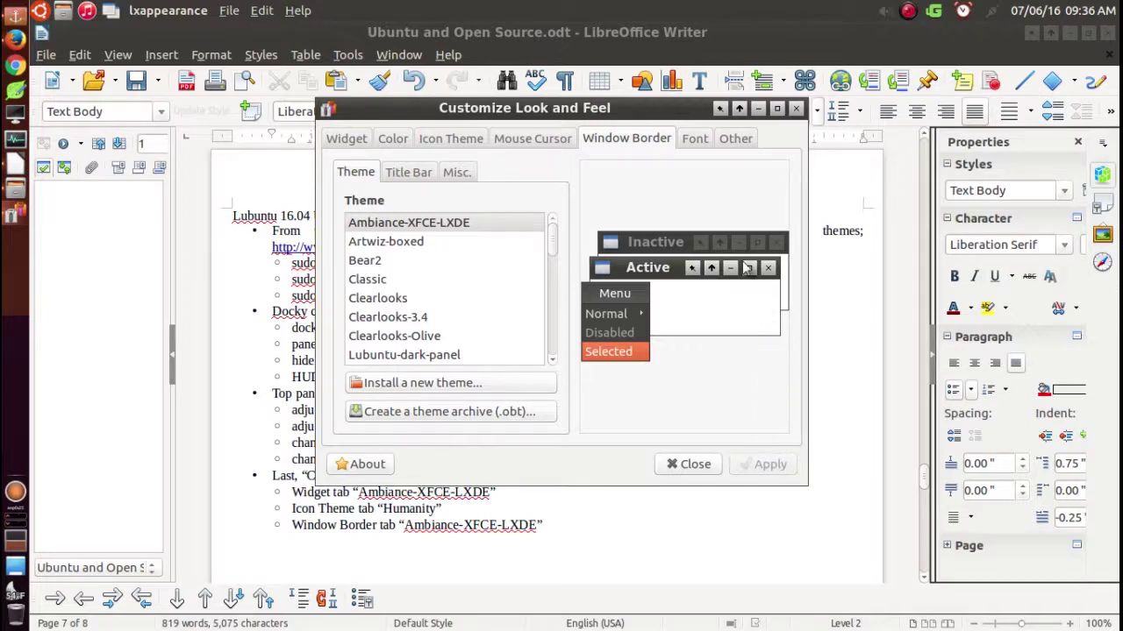
Review the other GUI options and the selected widget theme, and close Customize Look and Feel.
{"action": "left_click", "coordinate": [733, 139]}
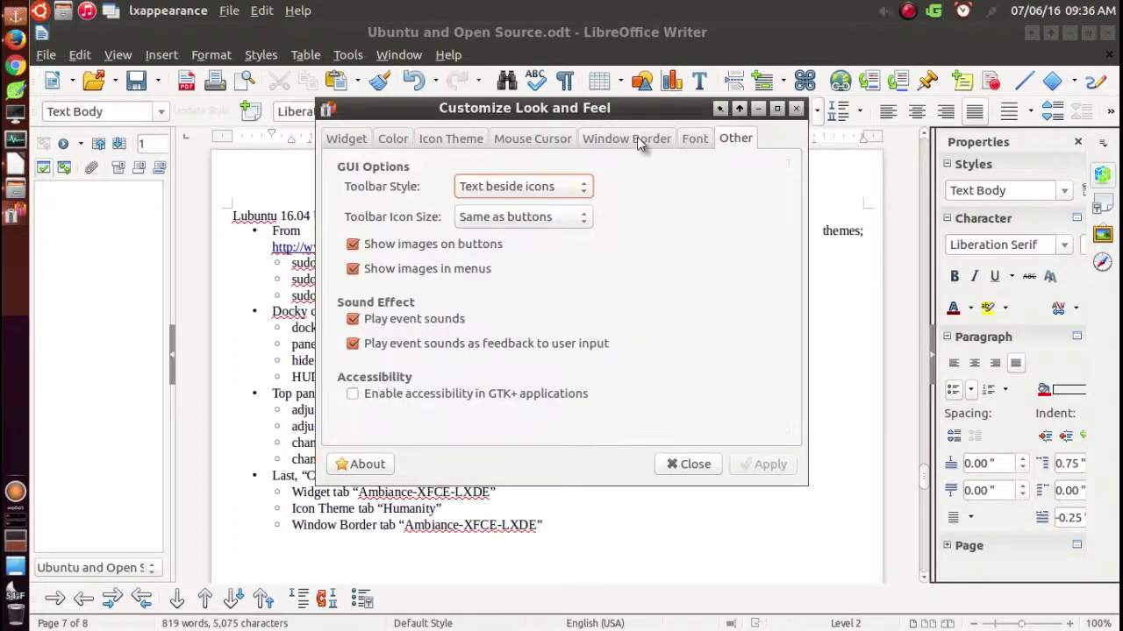
{"action": "left_click", "coordinate": [345, 141]}
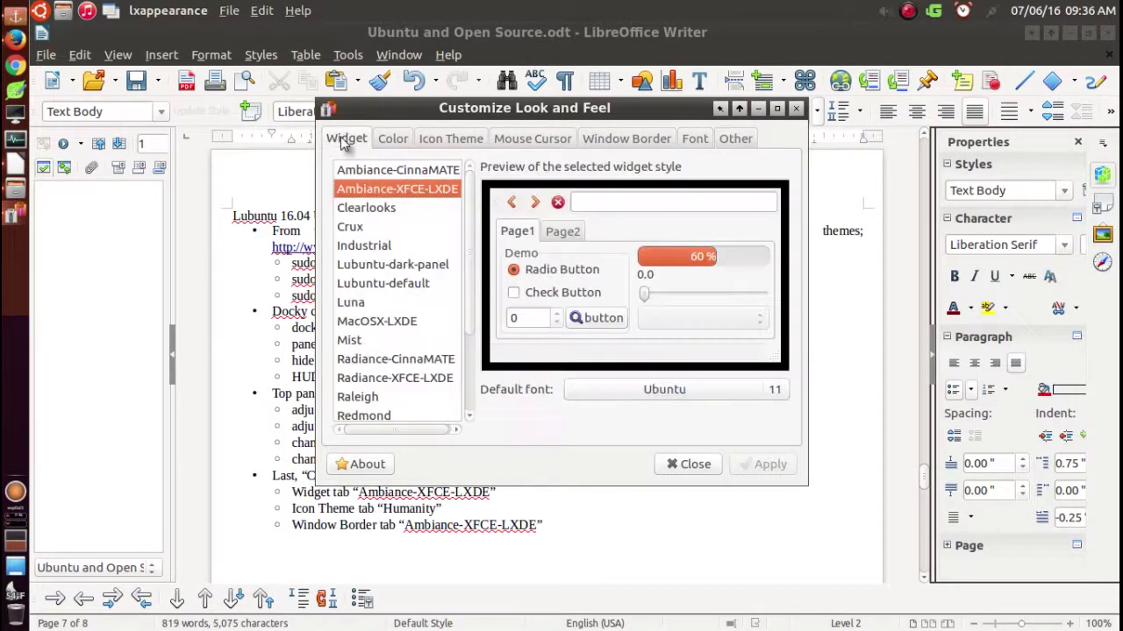
{"action": "left_click", "coordinate": [796, 109]}
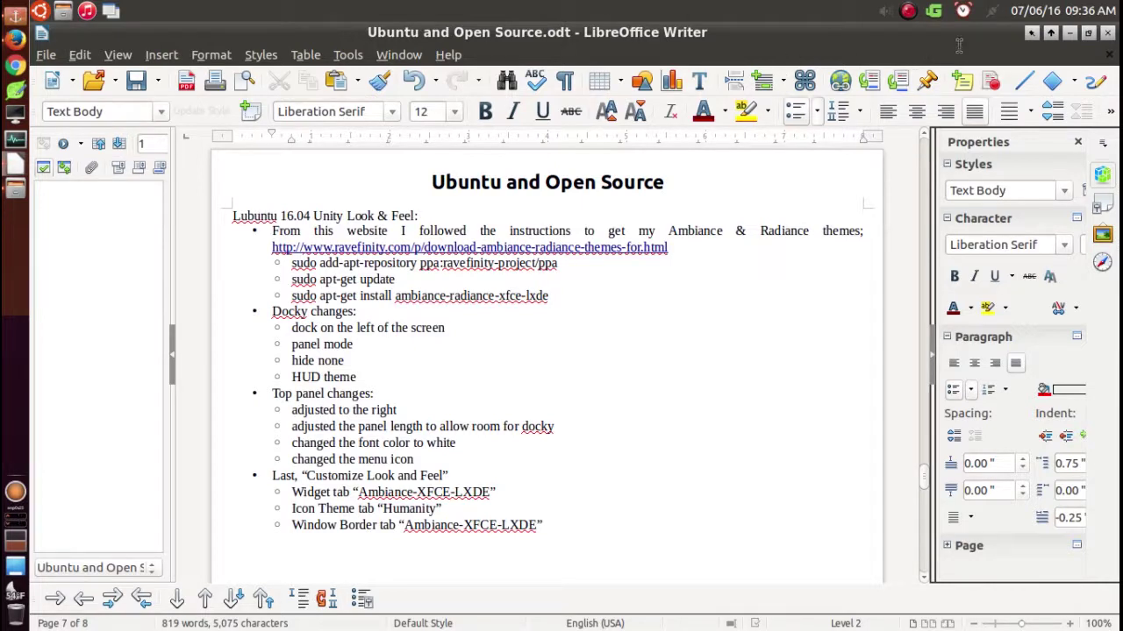
Minimize the Writer document, reposition the file manager window over the browser, and look at its View commands in the top panel.
{"action": "left_click", "coordinate": [1066, 39]}
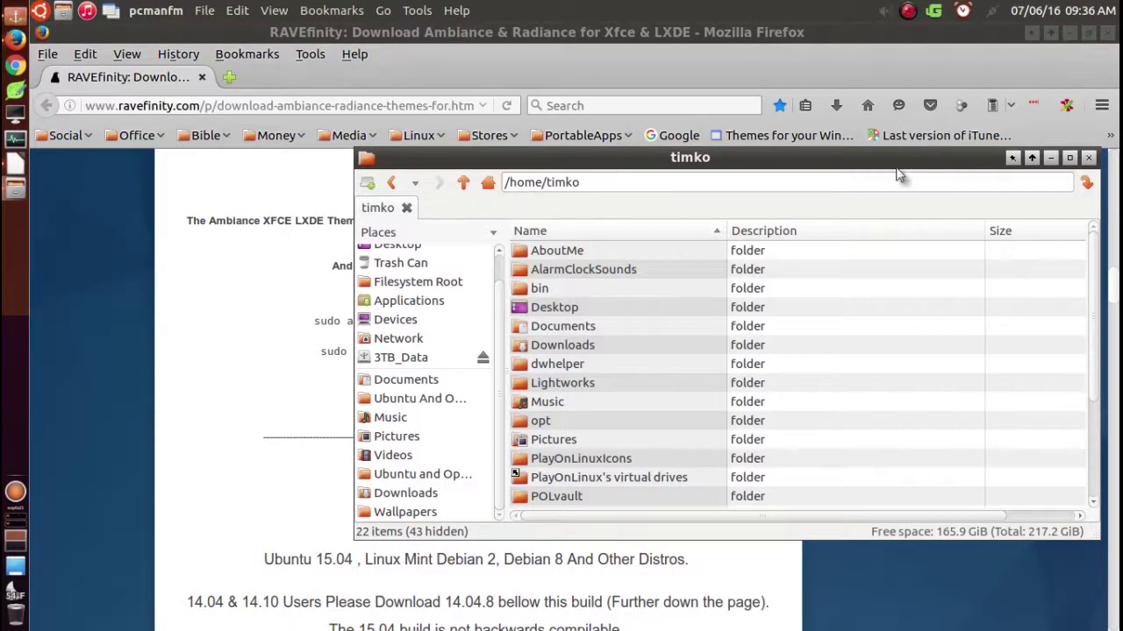
{"action": "left_click_drag", "start_coordinate": [859, 170], "coordinate": [696, 105]}
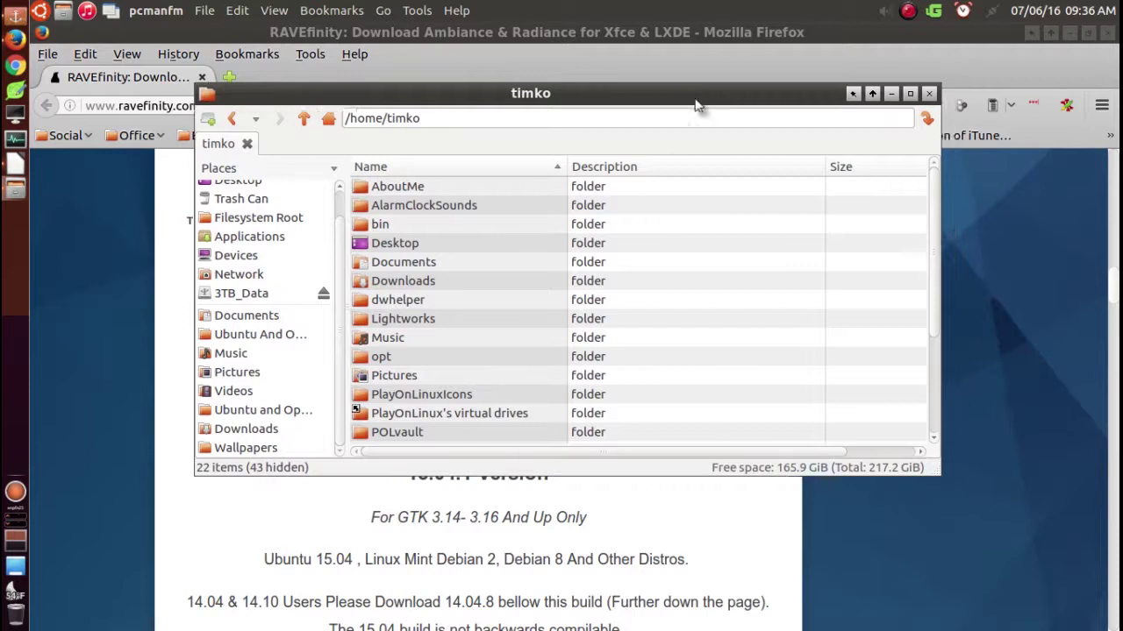
{"action": "left_click", "coordinate": [273, 11]}
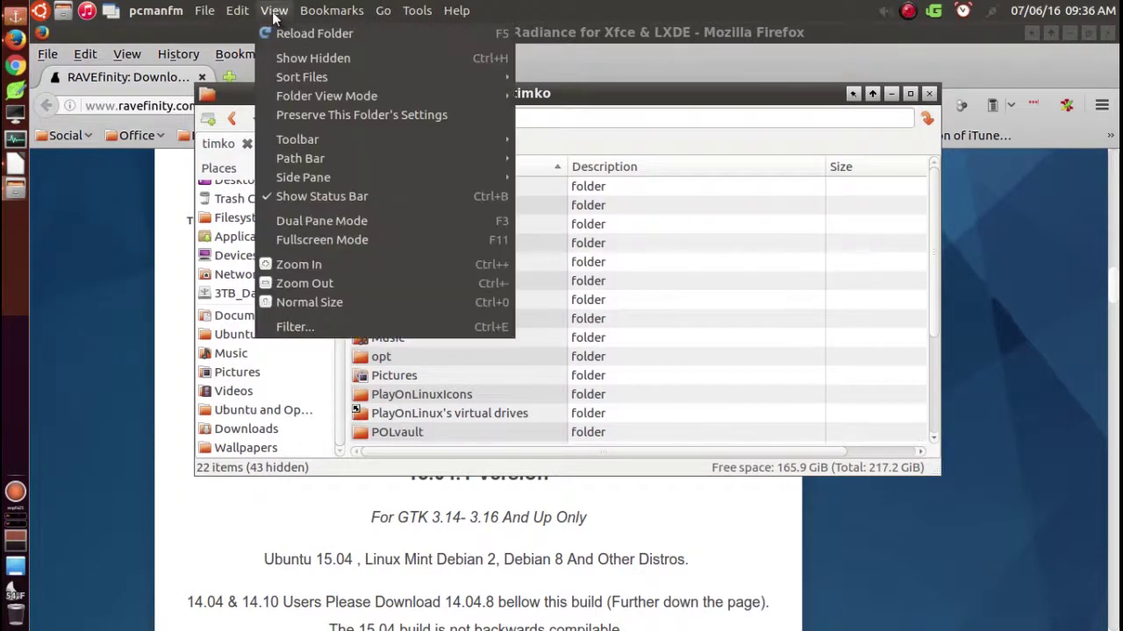
{"action": "left_click", "coordinate": [591, 107]}
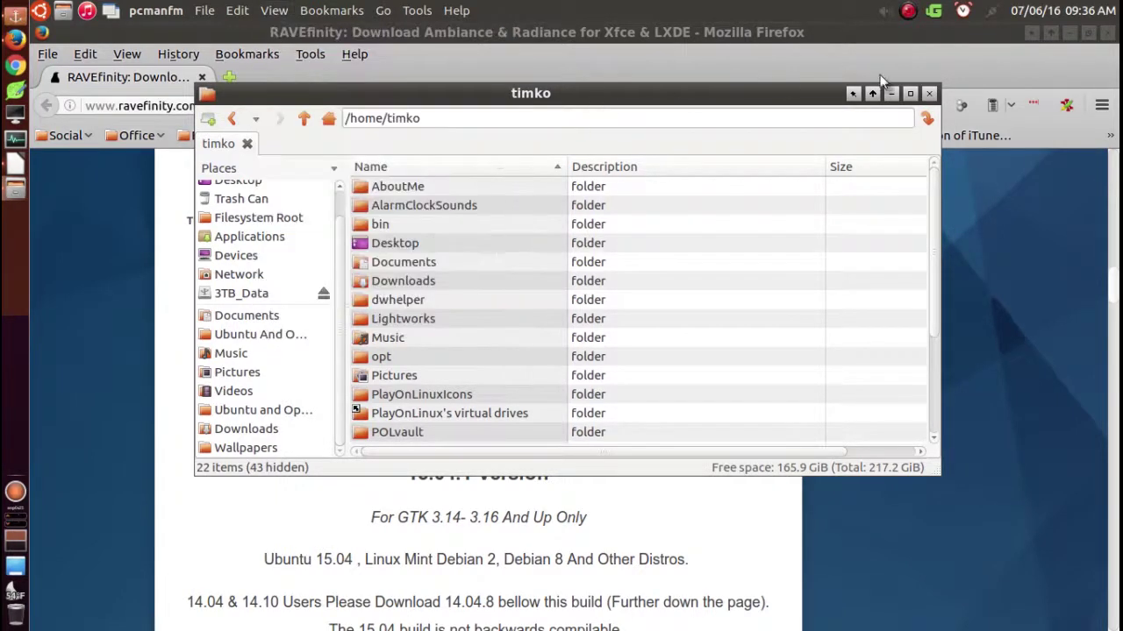
Minimize the browser and the file manager so that the desktop is clear.
{"action": "left_click", "coordinate": [1067, 31]}
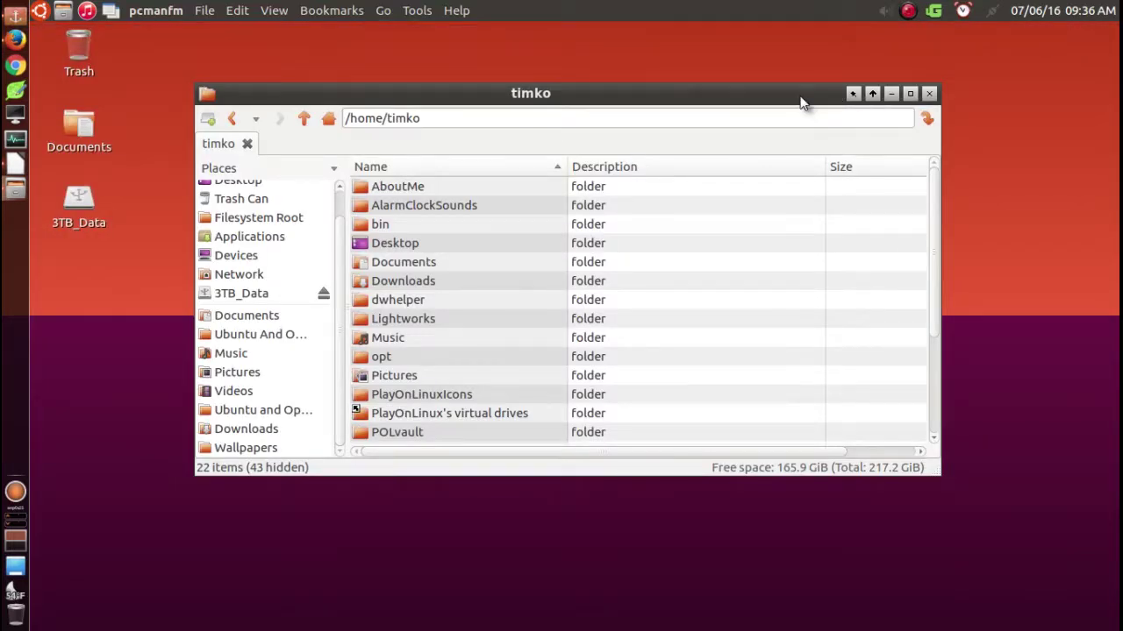
{"action": "left_click_drag", "start_coordinate": [800, 102], "coordinate": [862, 123]}
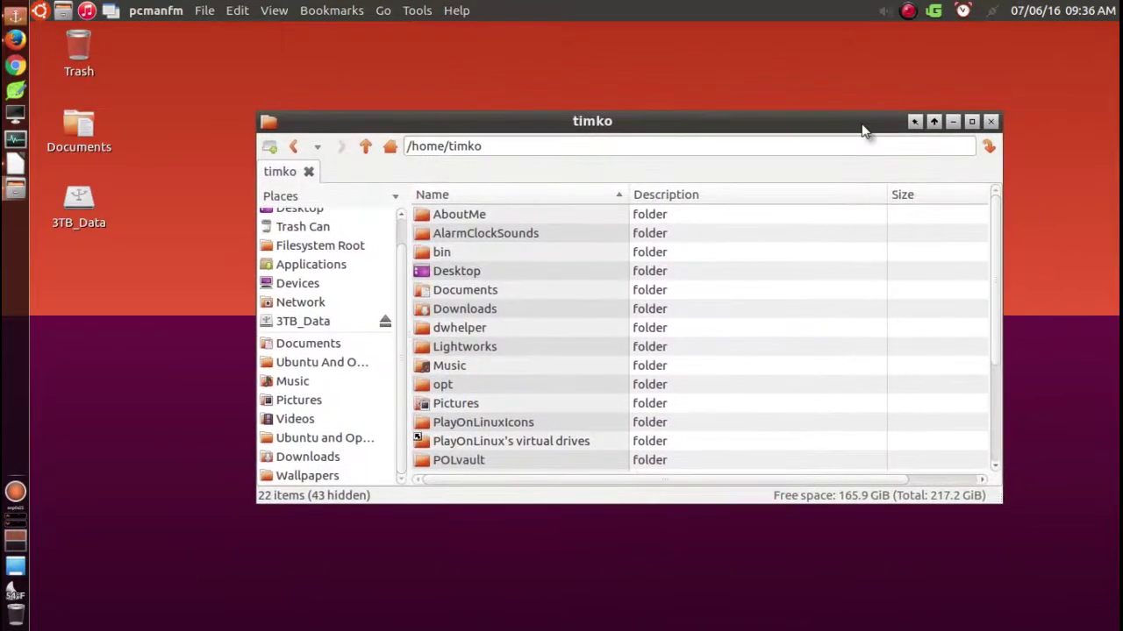
{"action": "left_click", "coordinate": [952, 121]}
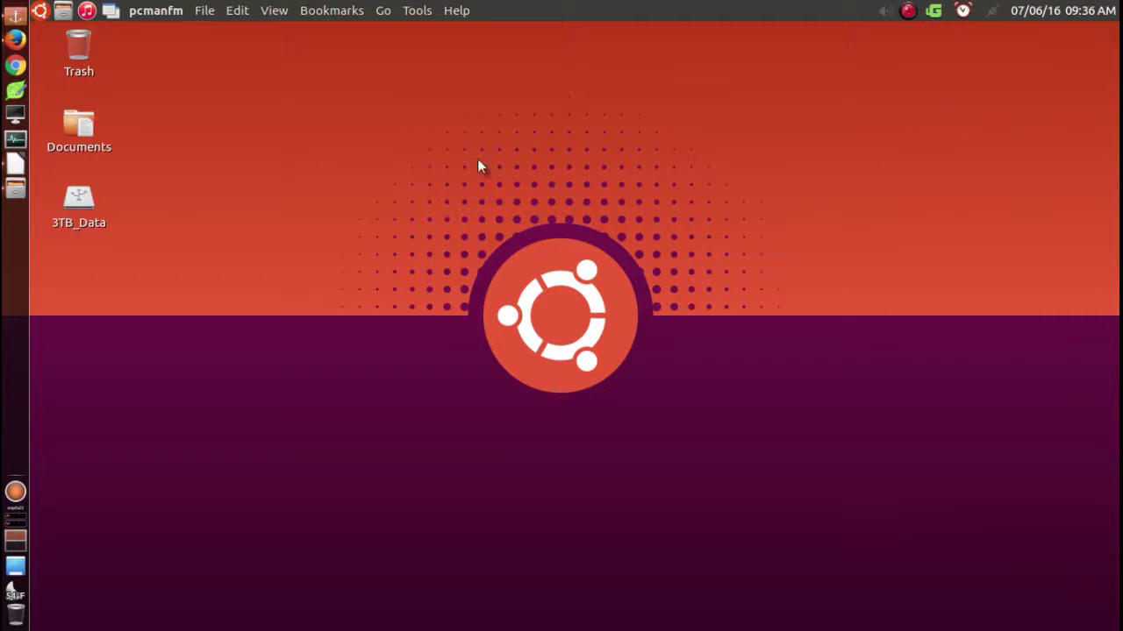
Try out the dock by restoring and minimizing the file manager and LibreOffice windows.
{"action": "left_click", "coordinate": [15, 196]}
{"action": "left_click", "coordinate": [15, 197]}
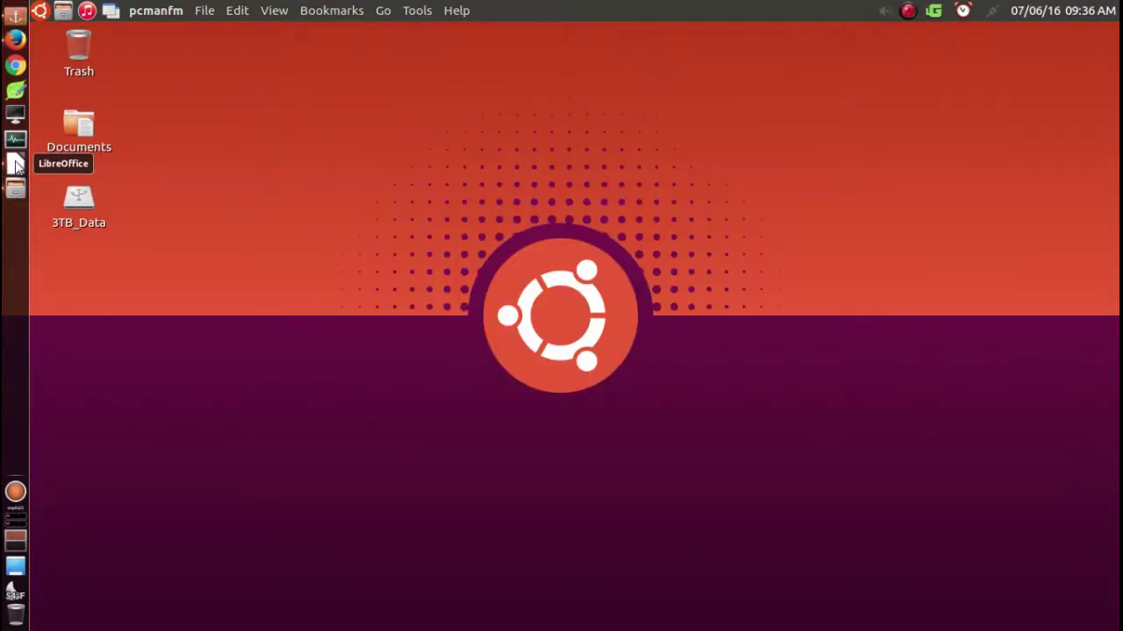
{"action": "left_click", "coordinate": [15, 165]}
{"action": "left_click", "coordinate": [15, 166]}
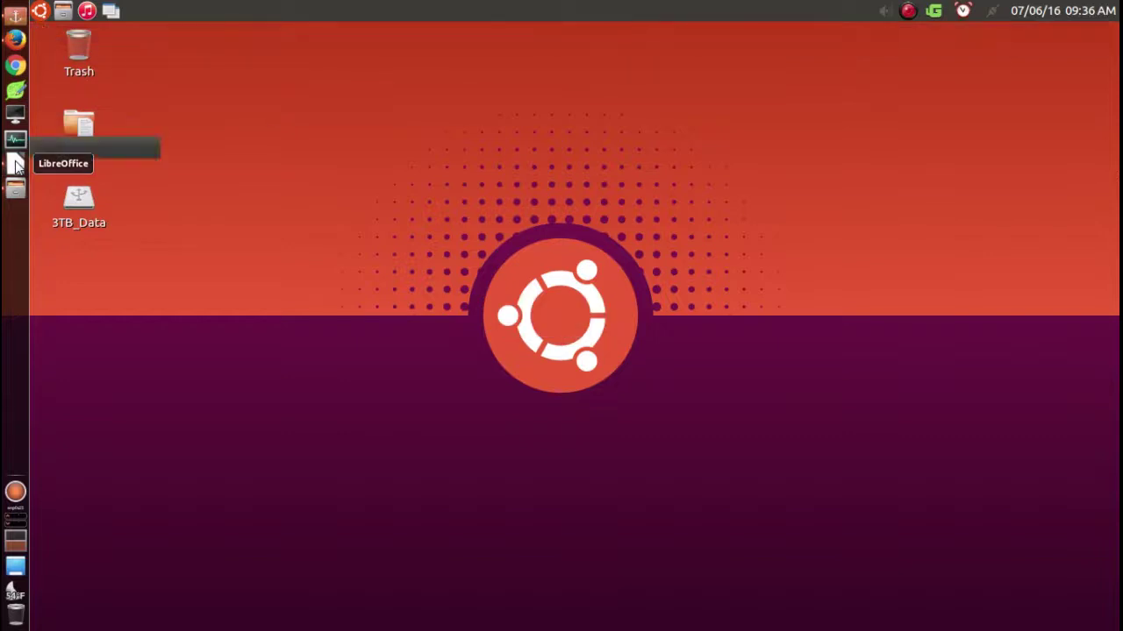
{"action": "left_click", "coordinate": [15, 166]}
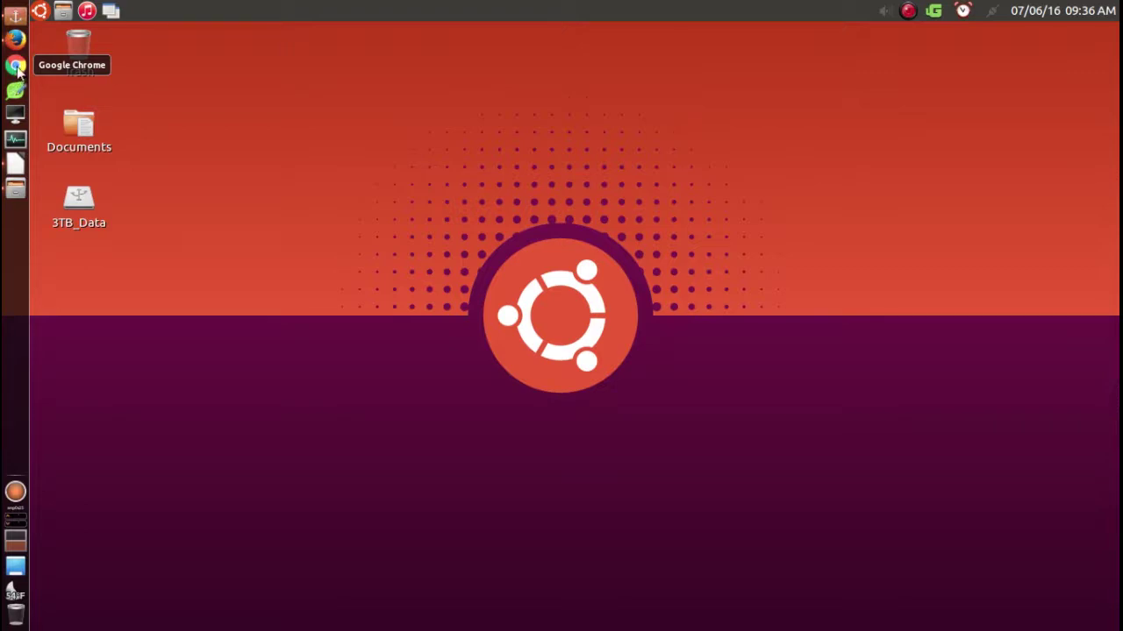
{"action": "left_click", "coordinate": [40, 12]}
{"action": "left_click", "coordinate": [44, 14]}
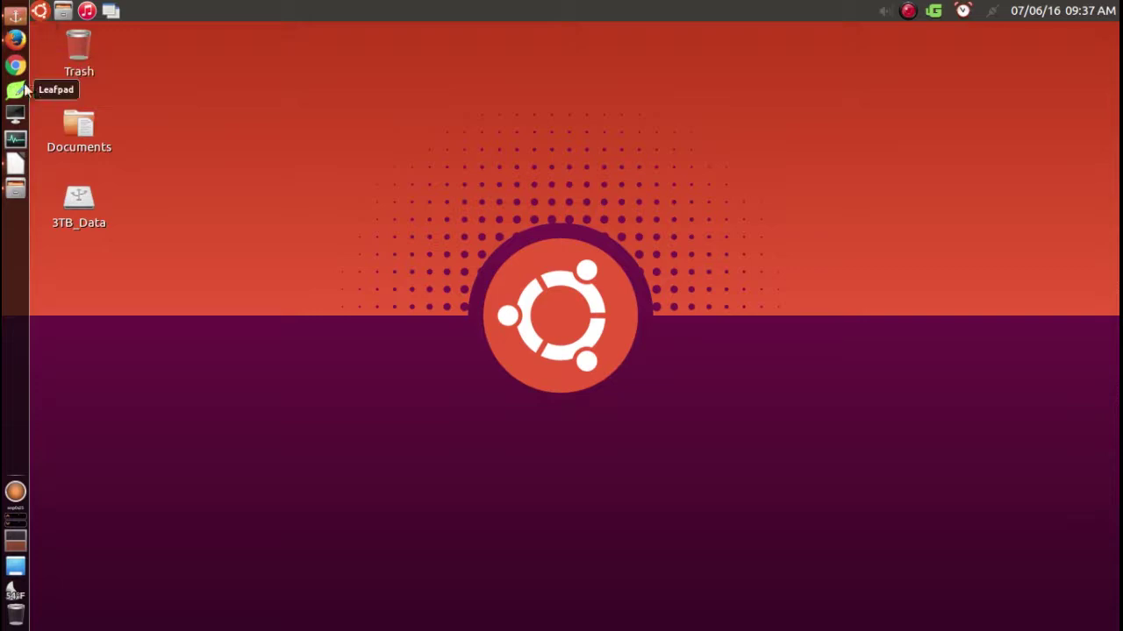
Launch LXTerminal from the dock, close its window, and remove its launcher from the dock.
{"action": "right_click", "coordinate": [20, 114]}
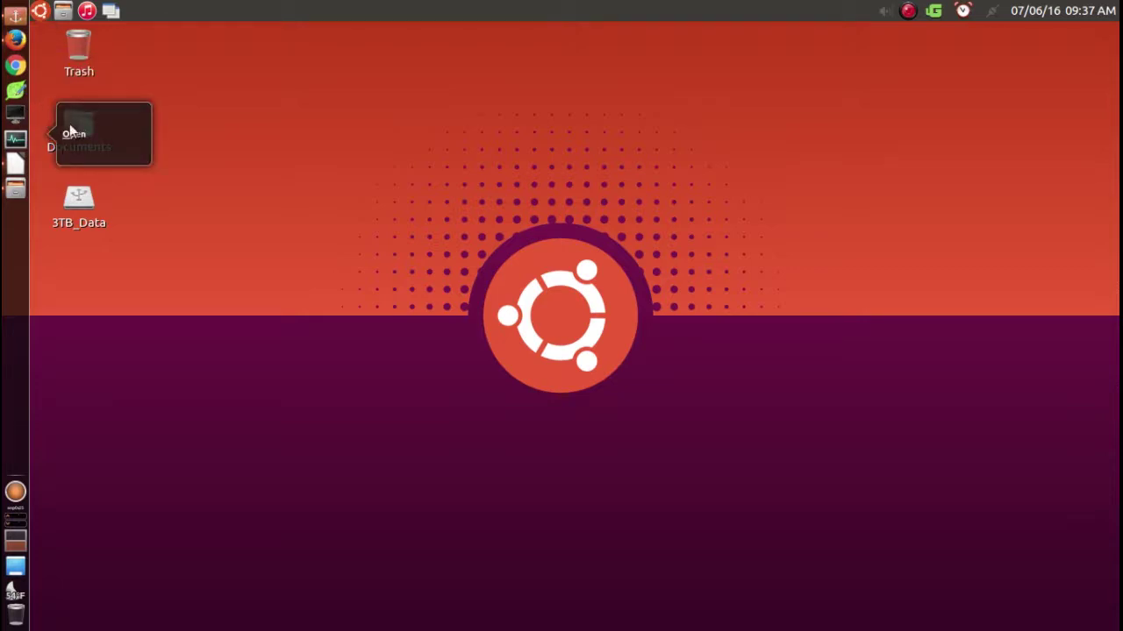
{"action": "left_click", "coordinate": [73, 136]}
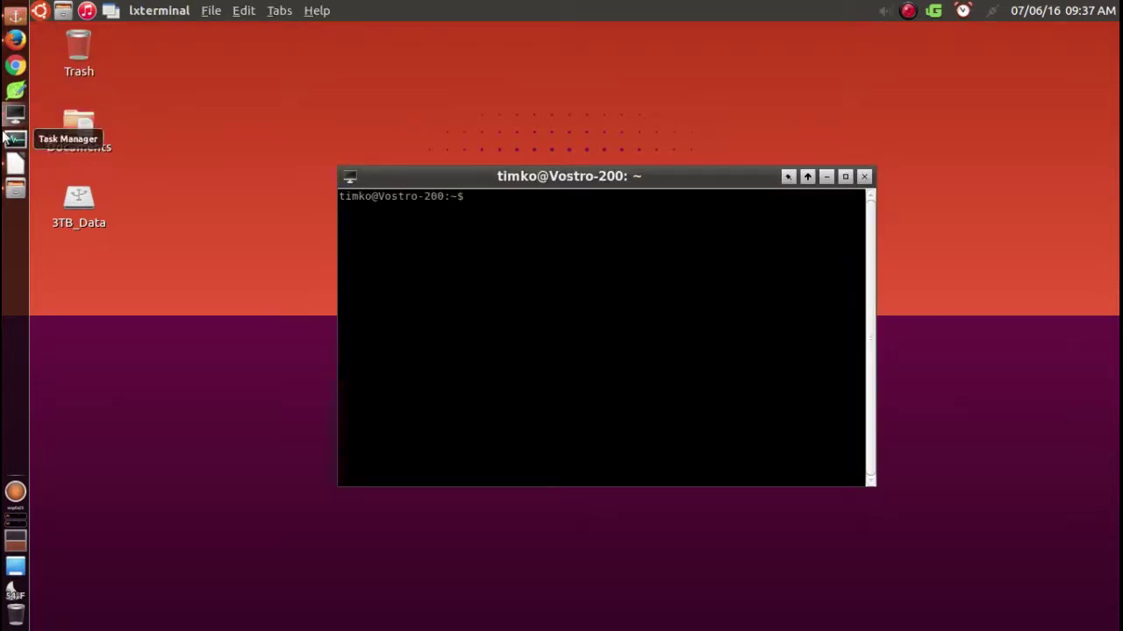
{"action": "left_click", "coordinate": [863, 177]}
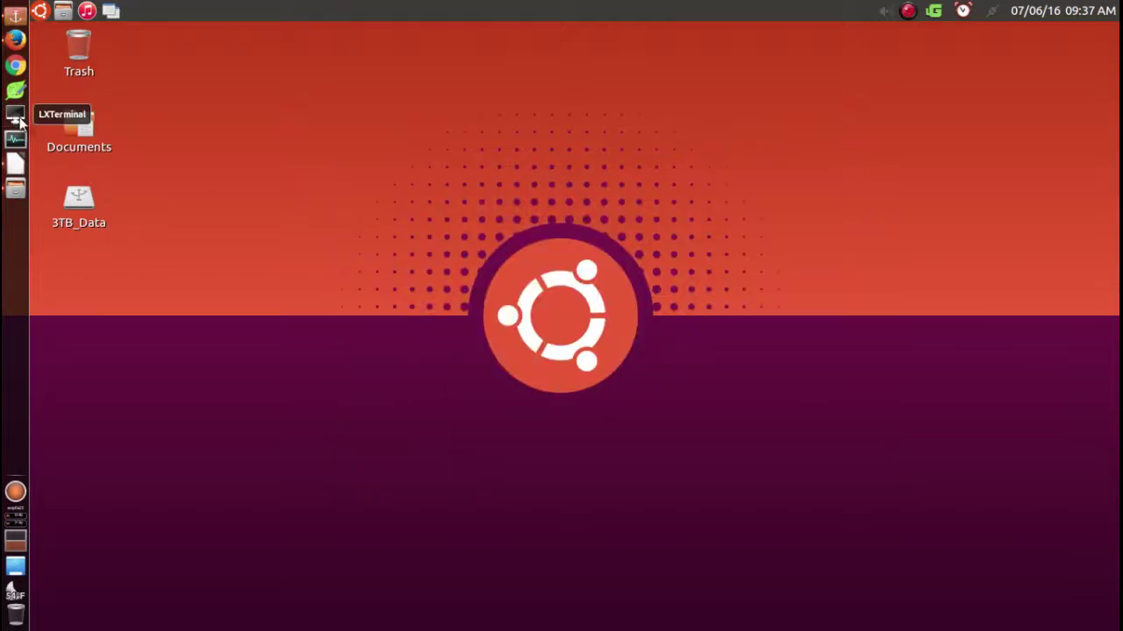
{"action": "left_click_drag", "start_coordinate": [15, 114], "coordinate": [246, 112]}
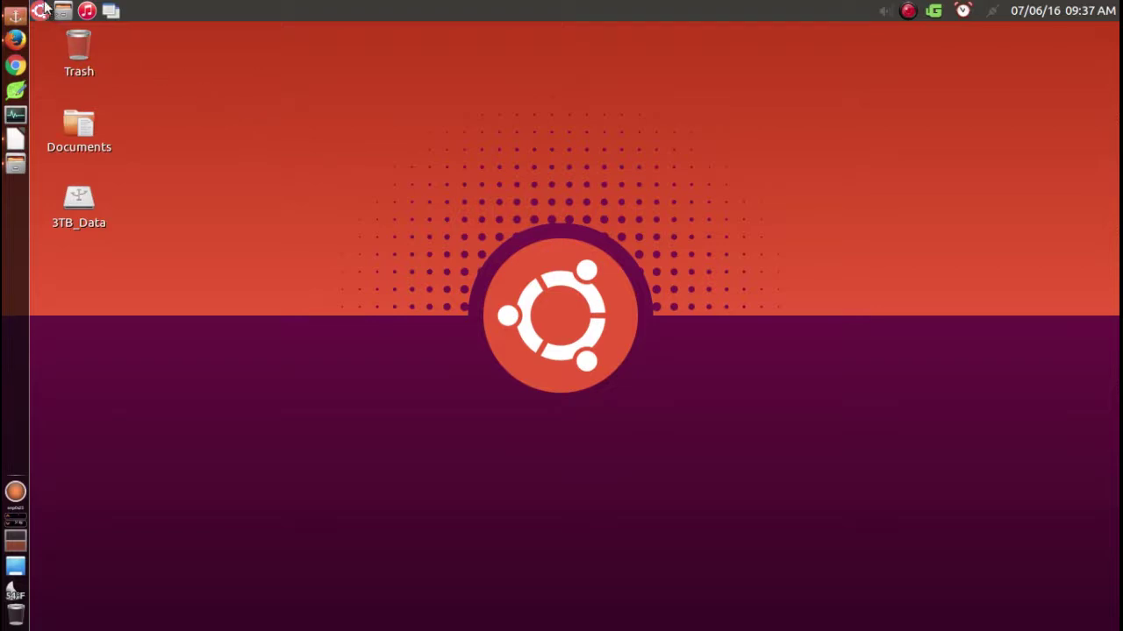
Restore and minimize the file manager window repeatedly from its dock launcher.
{"action": "left_click", "coordinate": [15, 166]}
{"action": "left_click", "coordinate": [15, 168]}
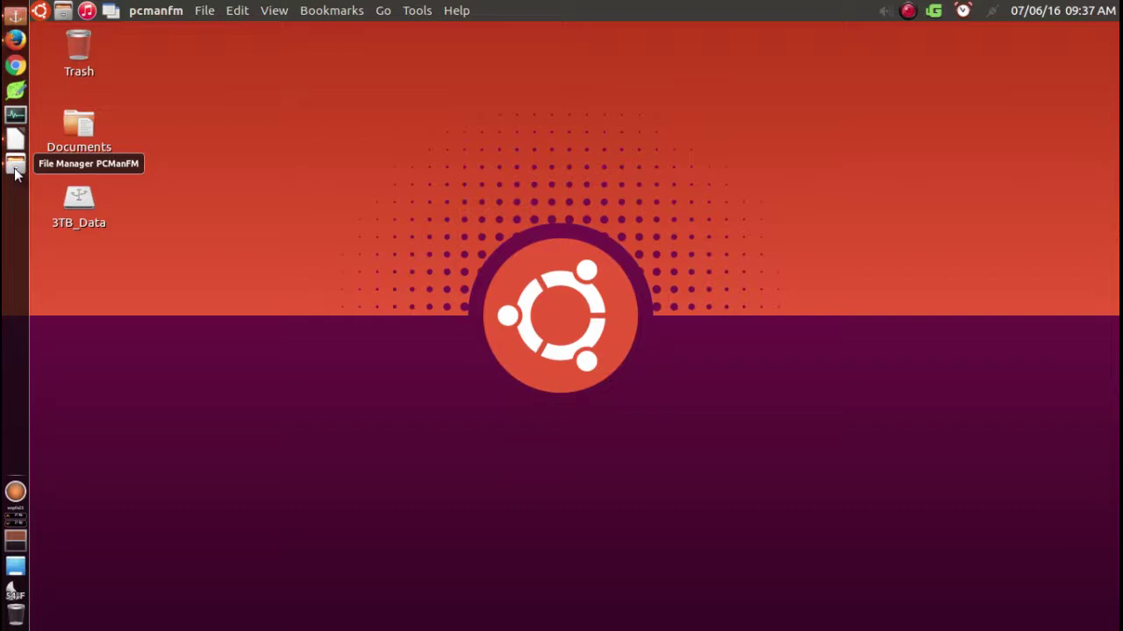
{"action": "left_click", "coordinate": [15, 168]}
{"action": "left_click", "coordinate": [15, 169]}
{"action": "left_click", "coordinate": [14, 171]}
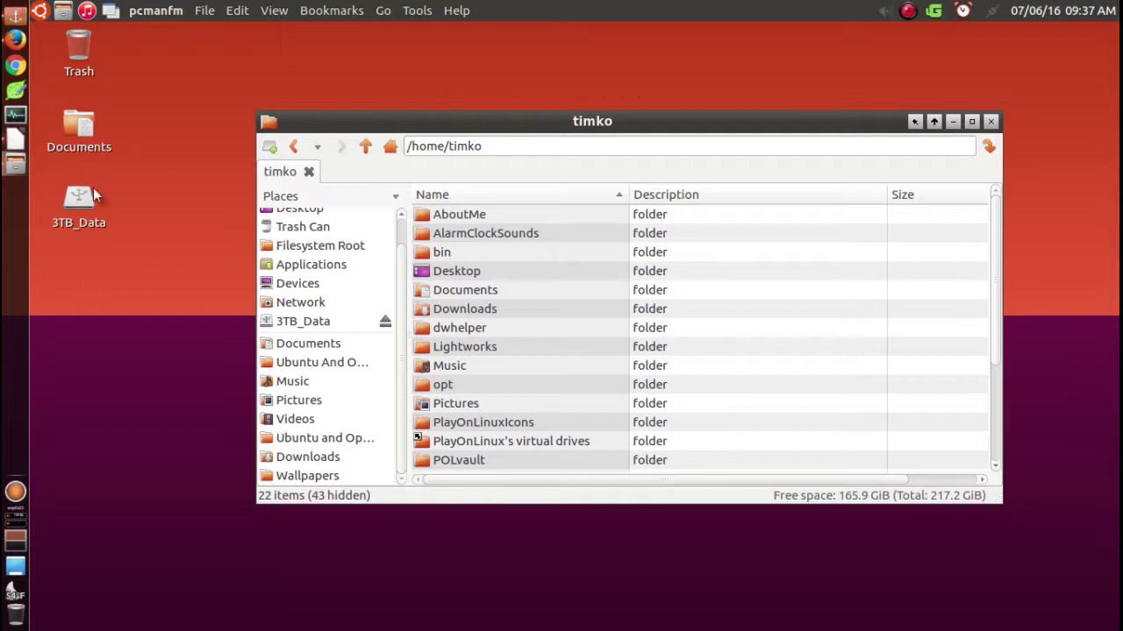
{"action": "left_click", "coordinate": [24, 170]}
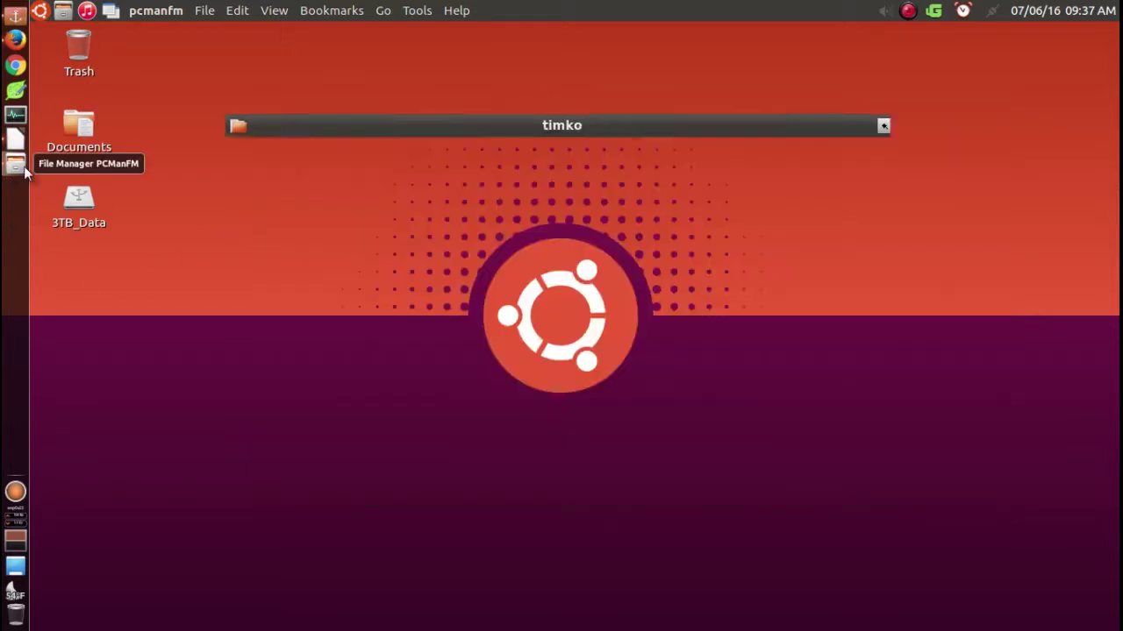
Launch LXTerminal from the System Tools applications.
{"action": "left_click", "coordinate": [40, 10]}
{"action": "mouse_move", "coordinate": [43, 35]}
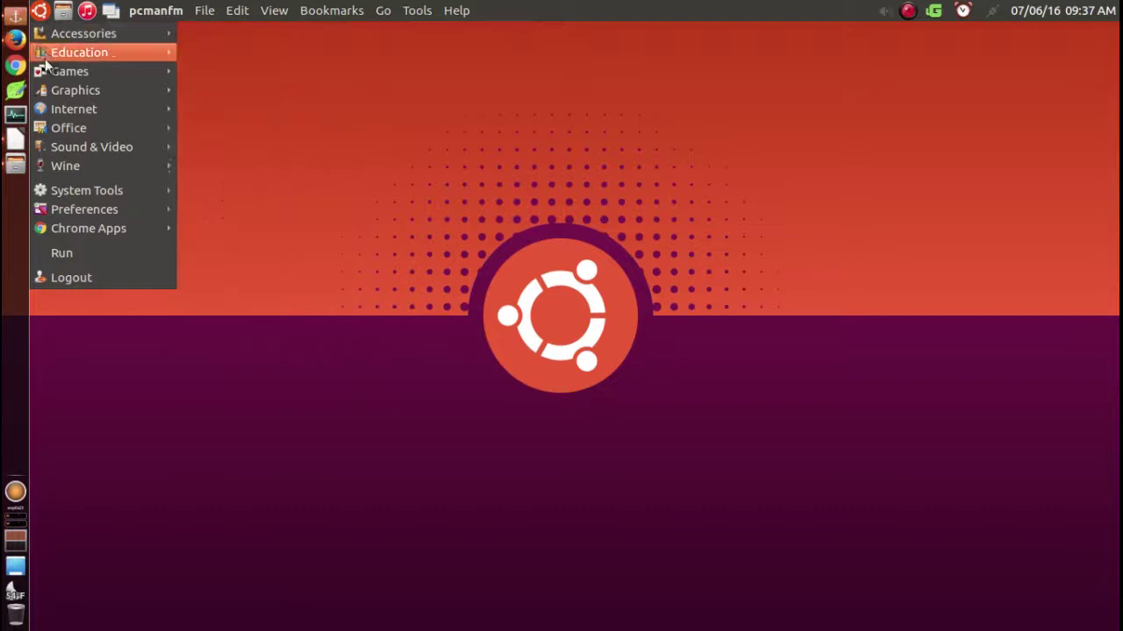
{"action": "mouse_move", "coordinate": [85, 196]}
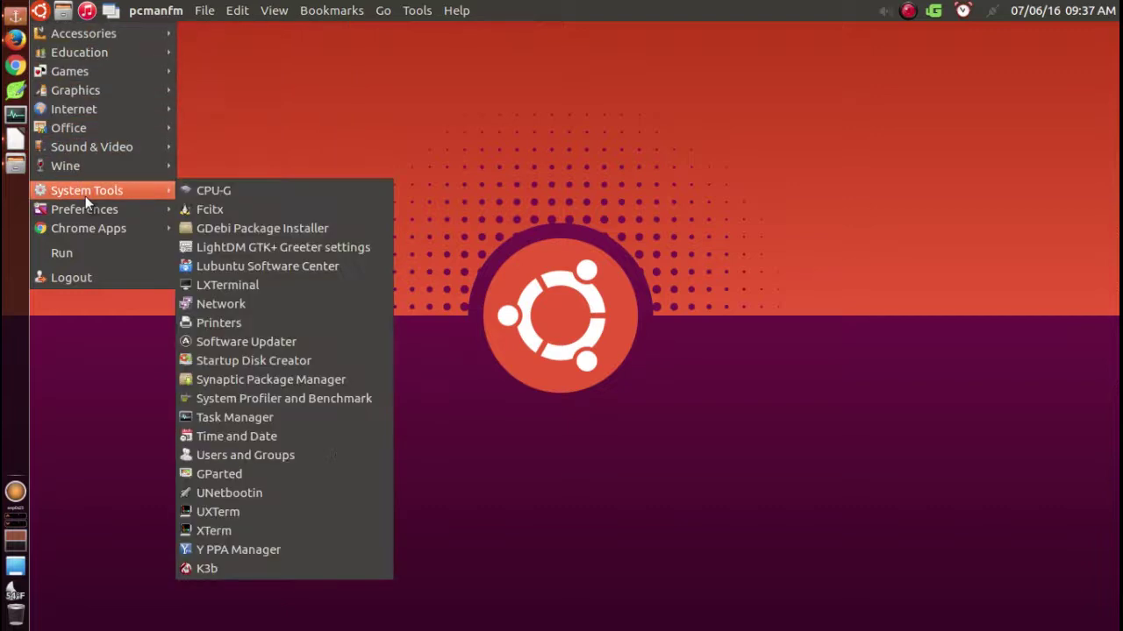
{"action": "right_click", "coordinate": [252, 279]}
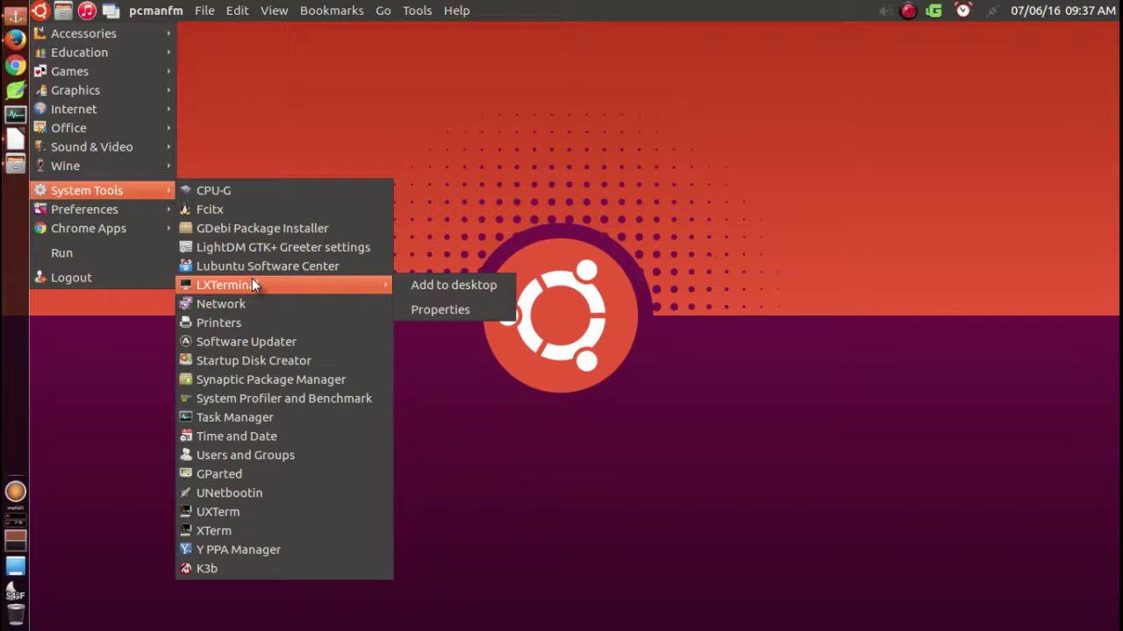
{"action": "key", "text": "Escape"}
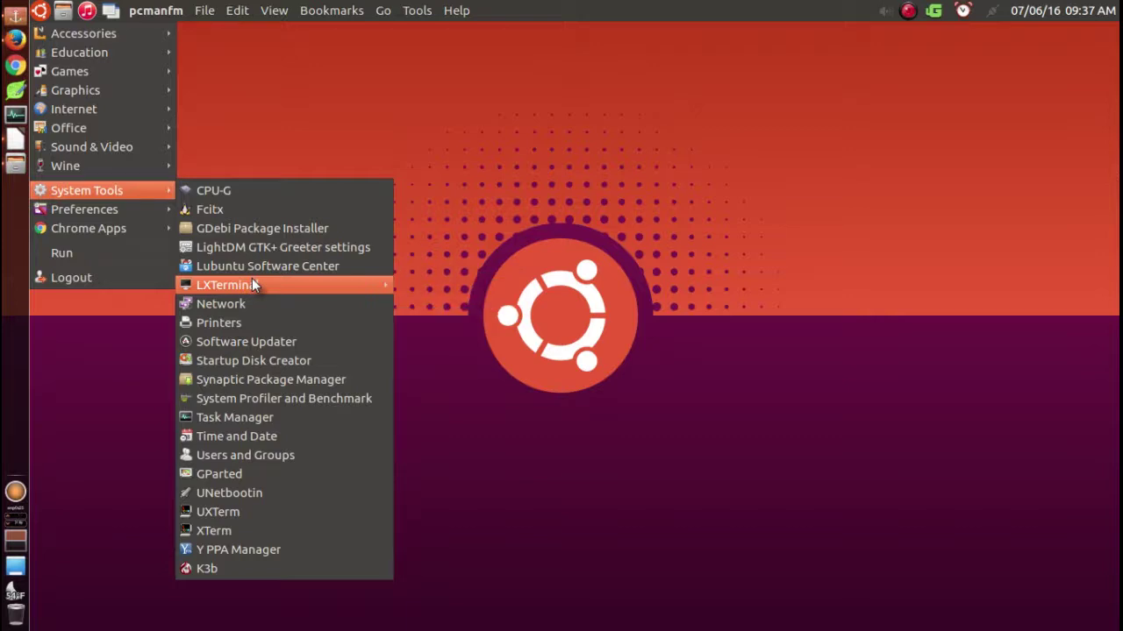
{"action": "left_click", "coordinate": [199, 284]}
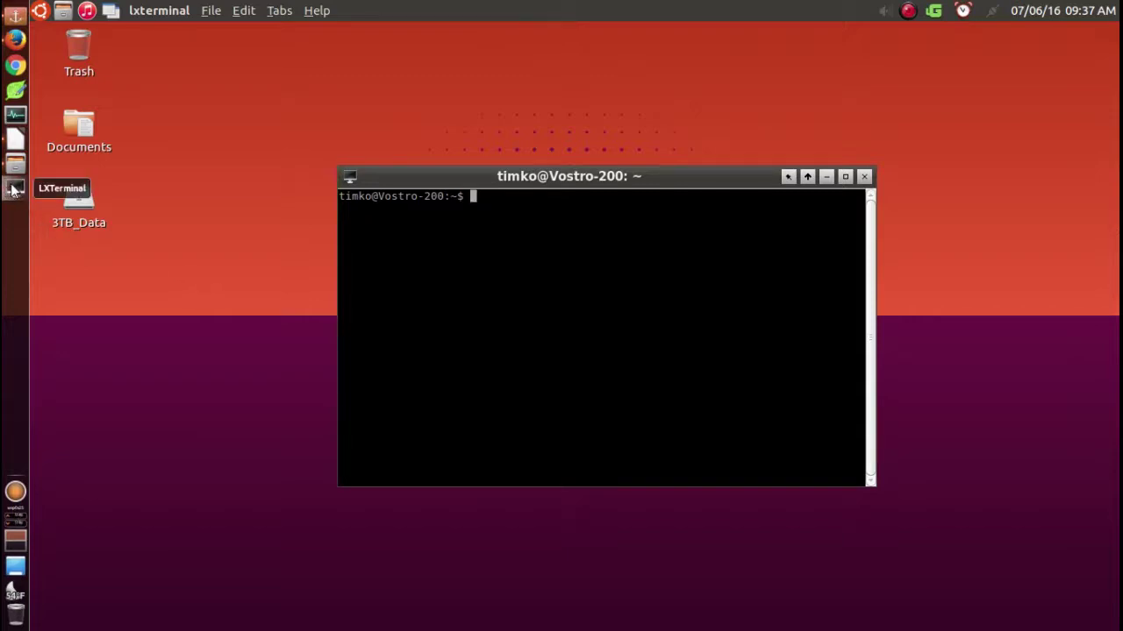
Pin LXTerminal to the dock with its launcher directly below Chrome, and close the terminal window.
{"action": "right_click", "coordinate": [13, 190]}
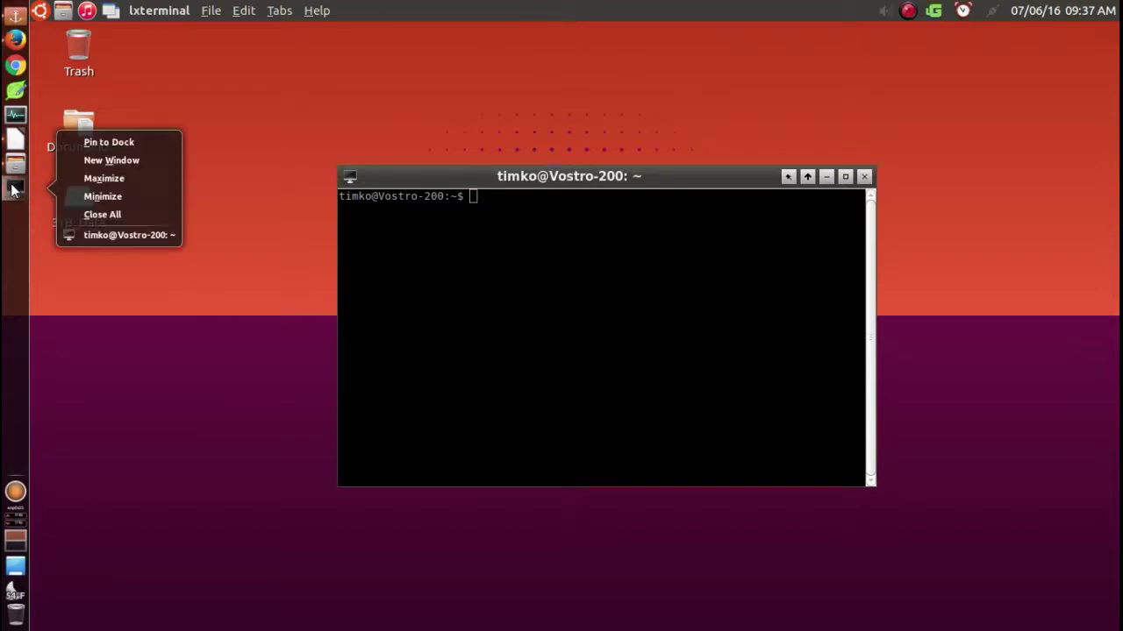
{"action": "left_click", "coordinate": [87, 143]}
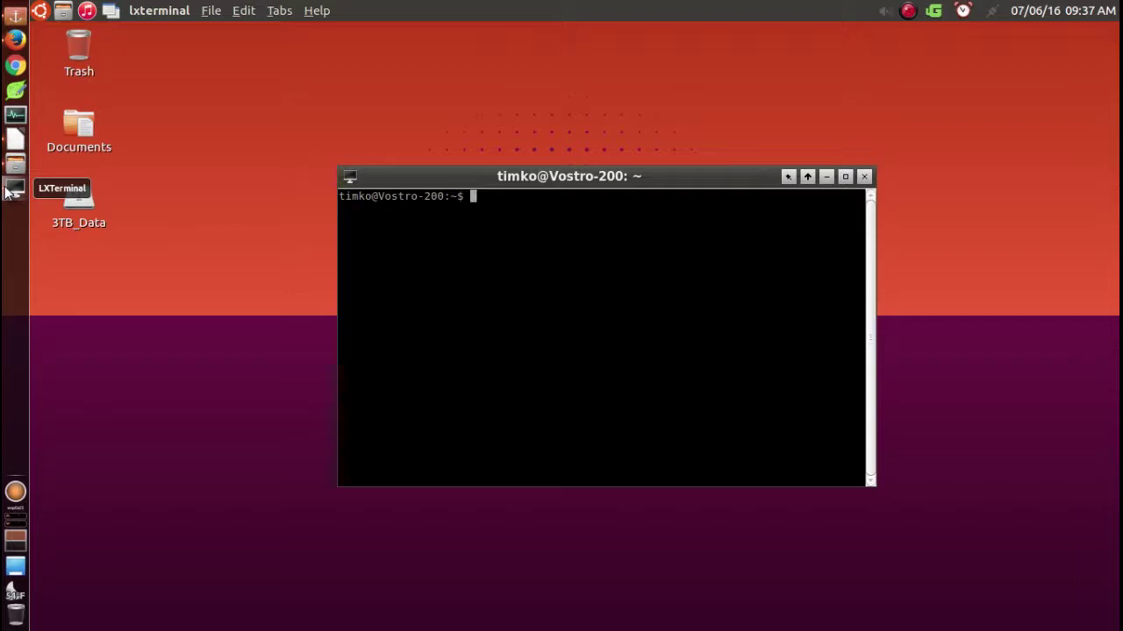
{"action": "left_click_drag", "start_coordinate": [12, 197], "coordinate": [15, 88]}
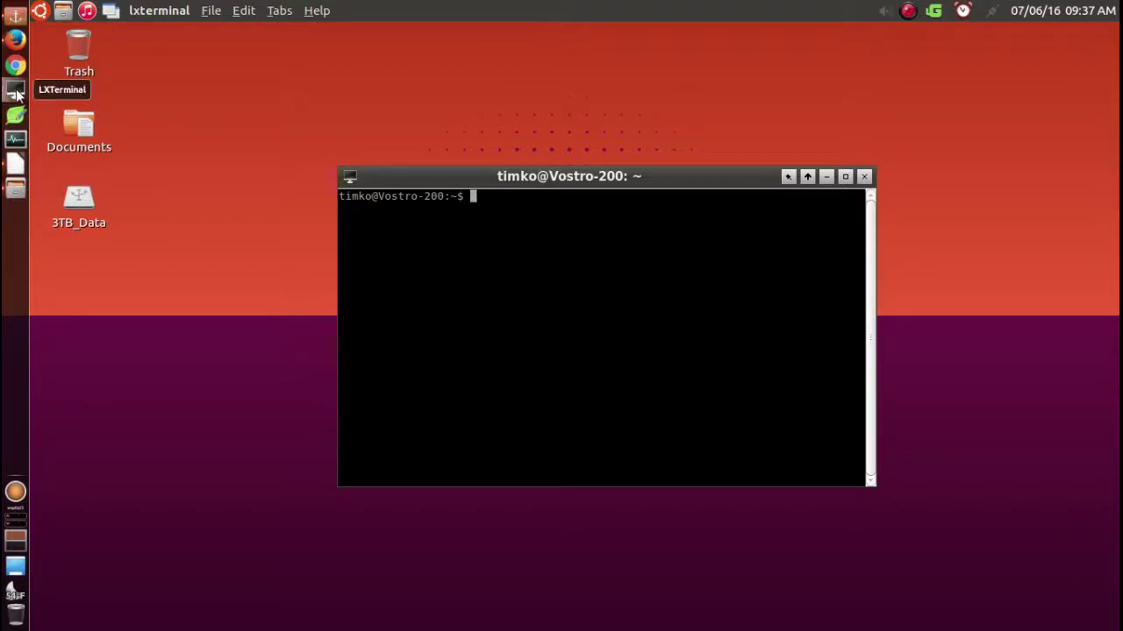
{"action": "left_click", "coordinate": [864, 176]}
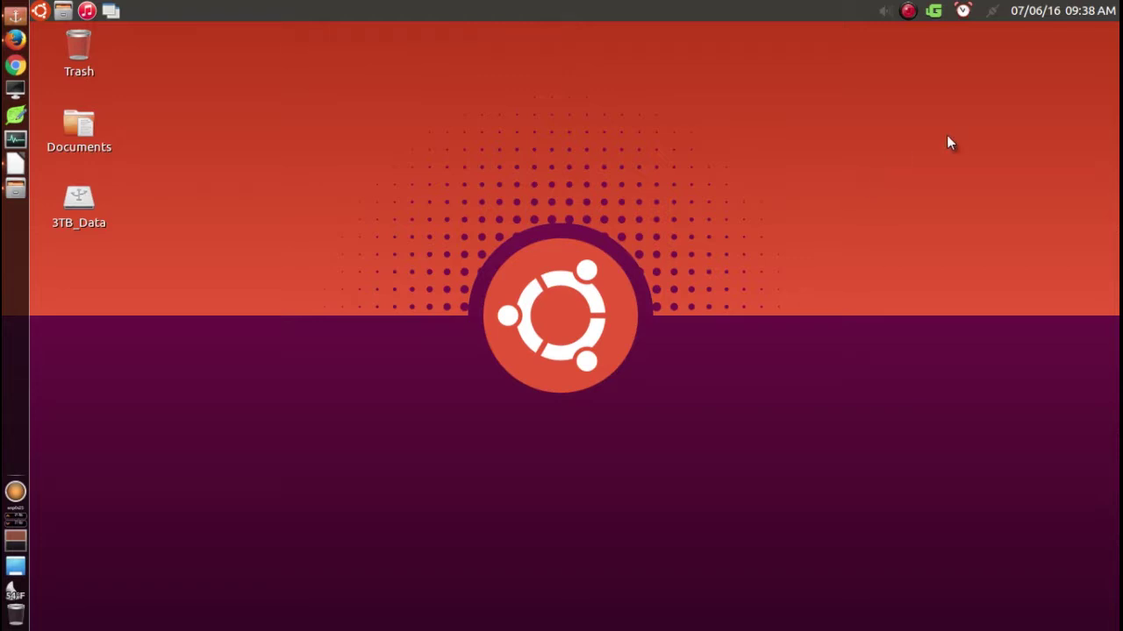
{"action": "left_click", "coordinate": [908, 12]}
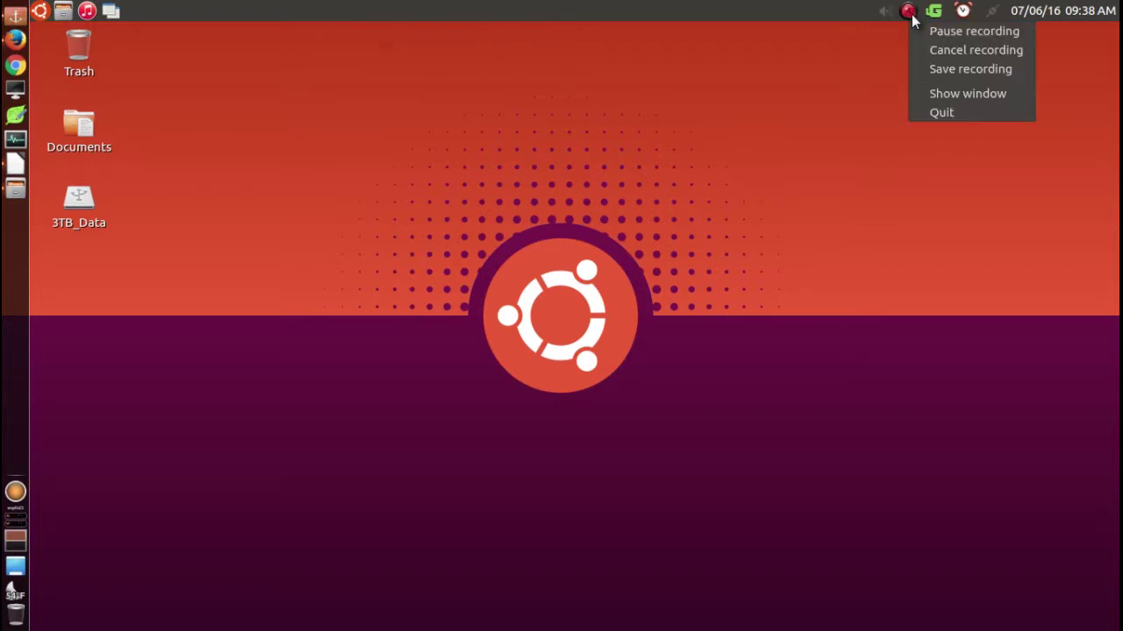